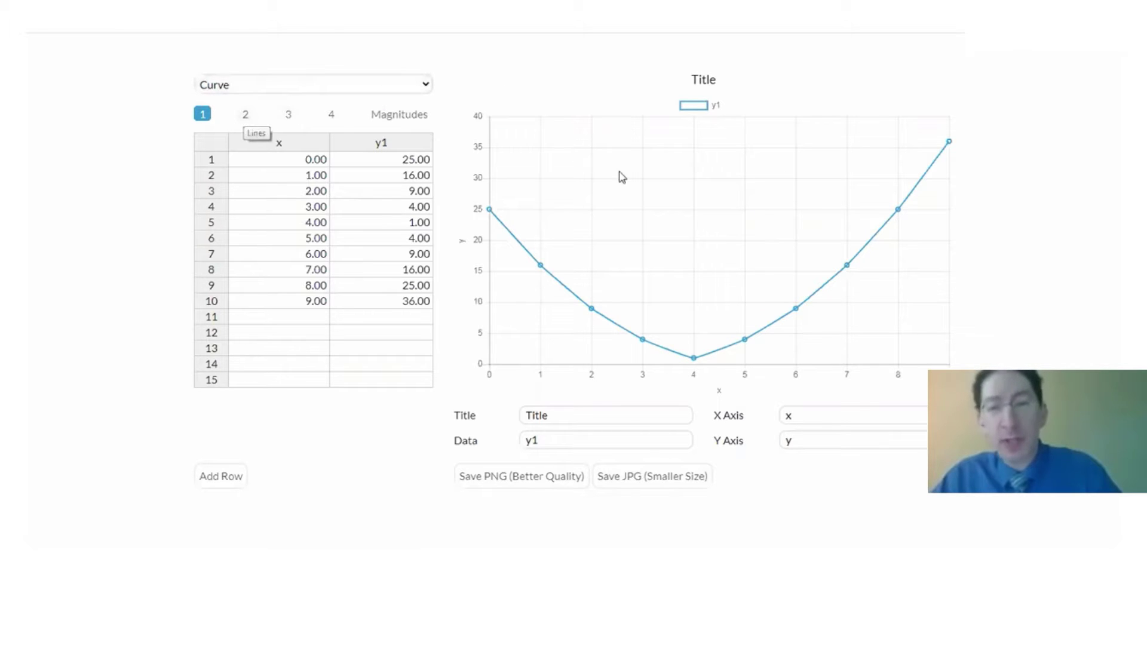
# - Try three and four series, inspect each column, then settle on two series, y1 and y2
pyautogui.click(245, 114)
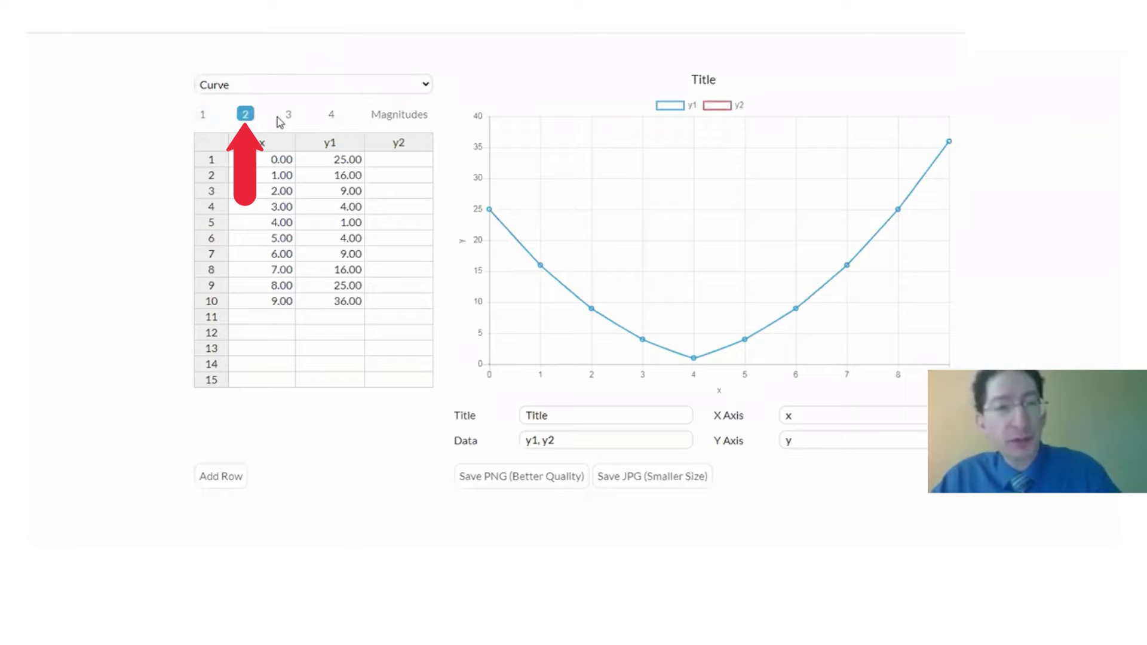
pyautogui.click(296, 114)
pyautogui.click(330, 114)
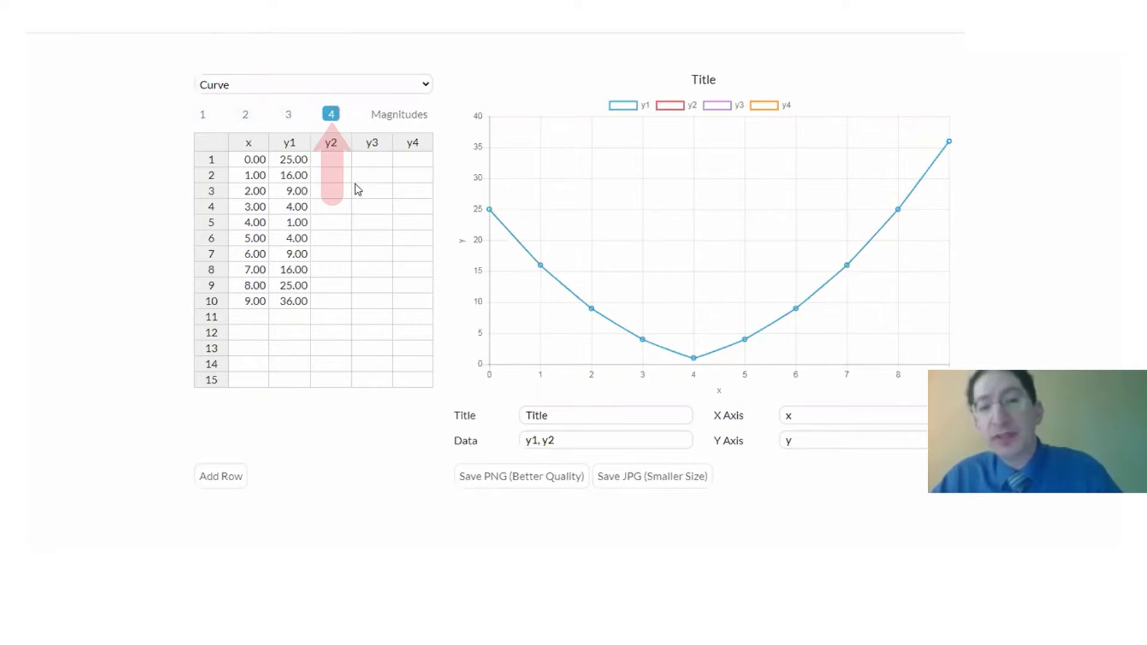
pyautogui.click(292, 145)
pyautogui.click(331, 145)
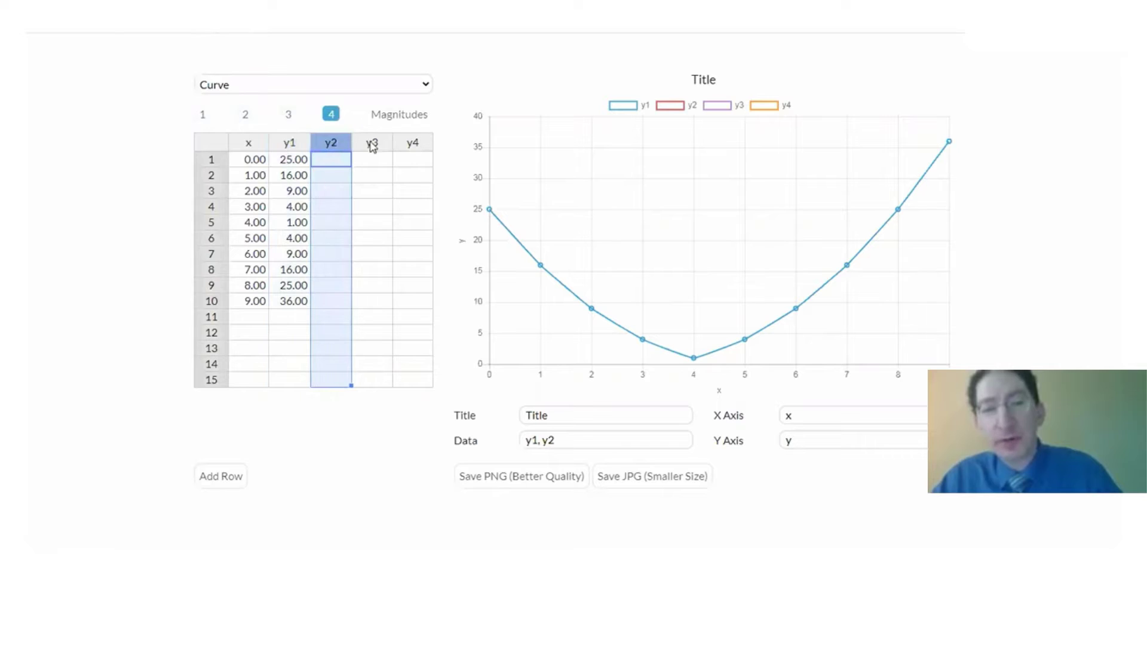
pyautogui.click(373, 144)
pyautogui.click(411, 144)
pyautogui.click(251, 144)
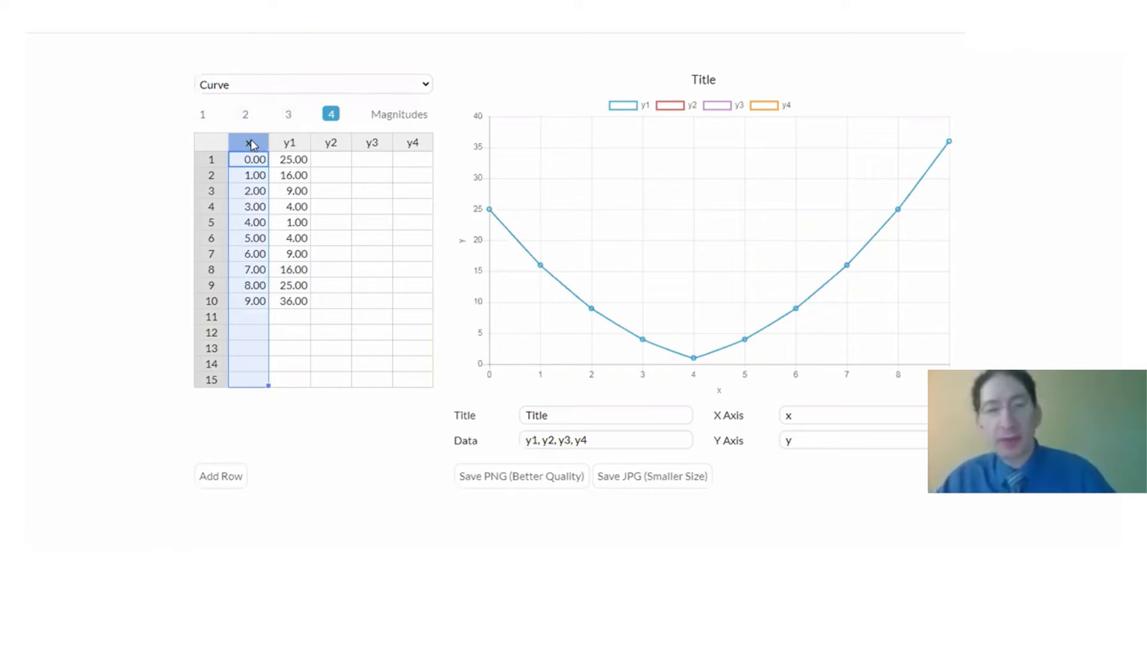
pyautogui.click(246, 114)
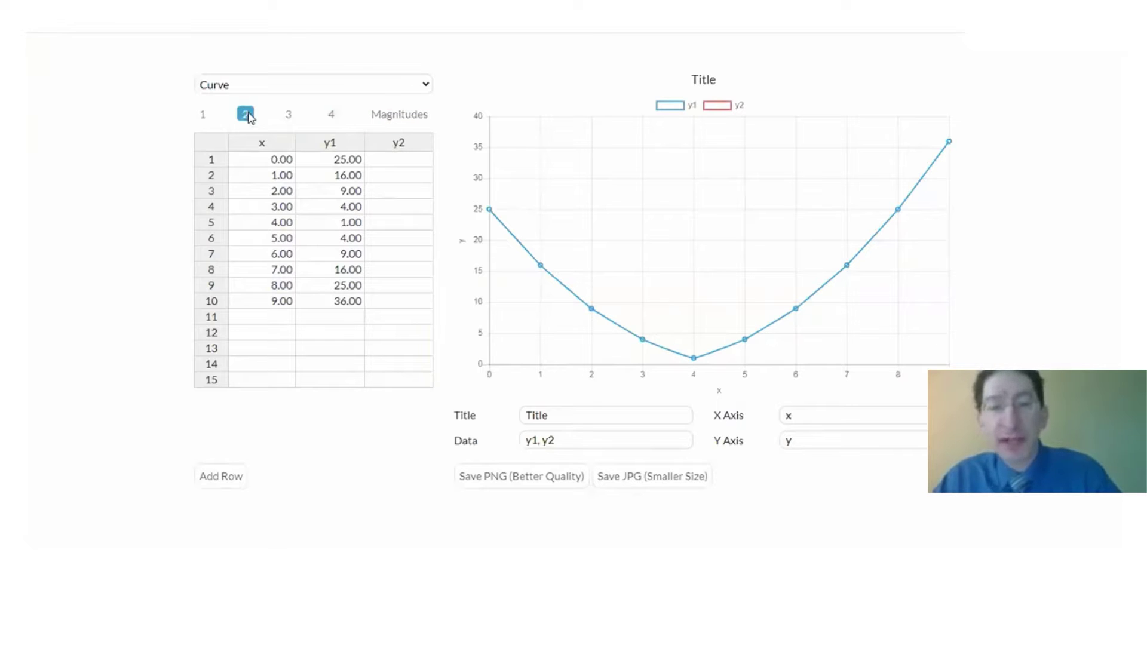
# - Switch the chart type to Dual so y2 gets its own x2 column, and check x1 and x2
pyautogui.click(267, 85)
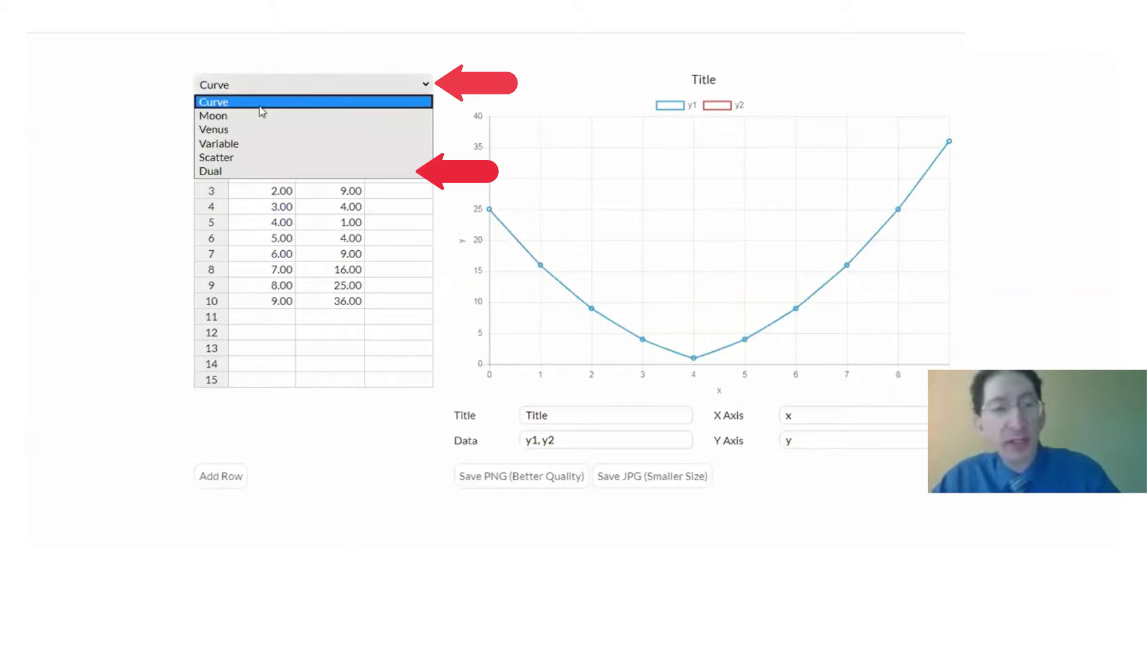
pyautogui.click(236, 173)
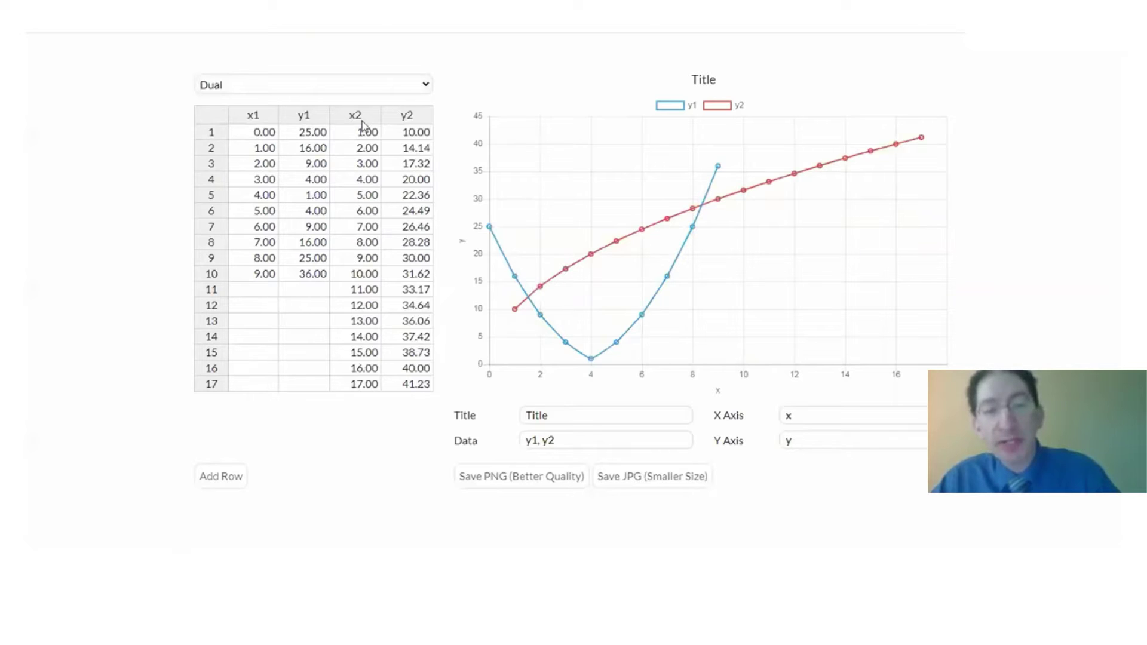
pyautogui.click(251, 116)
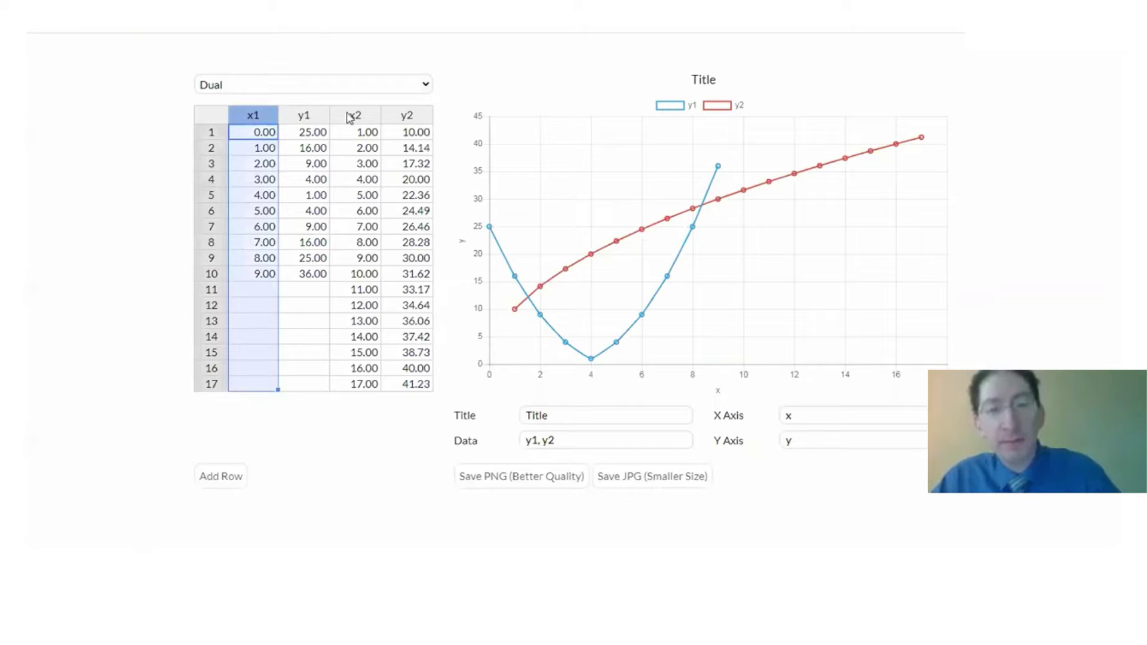
pyautogui.click(357, 116)
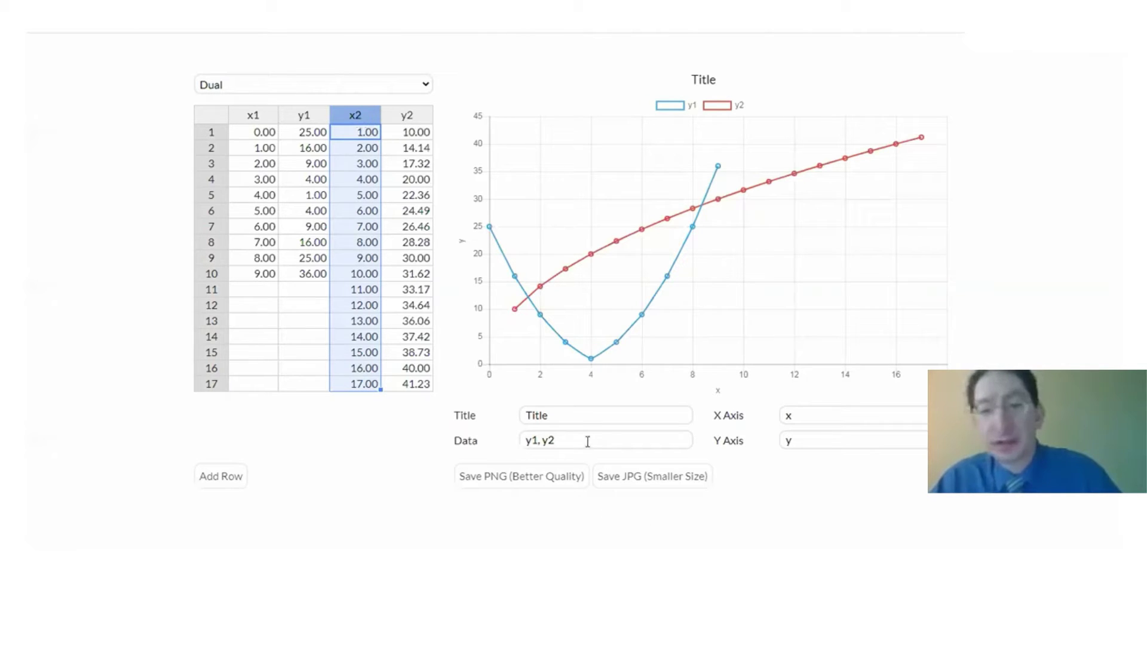
# - Erase all sample data and paste five rows of x1/y1 values starting at x1 row 1
pyautogui.click(565, 415)
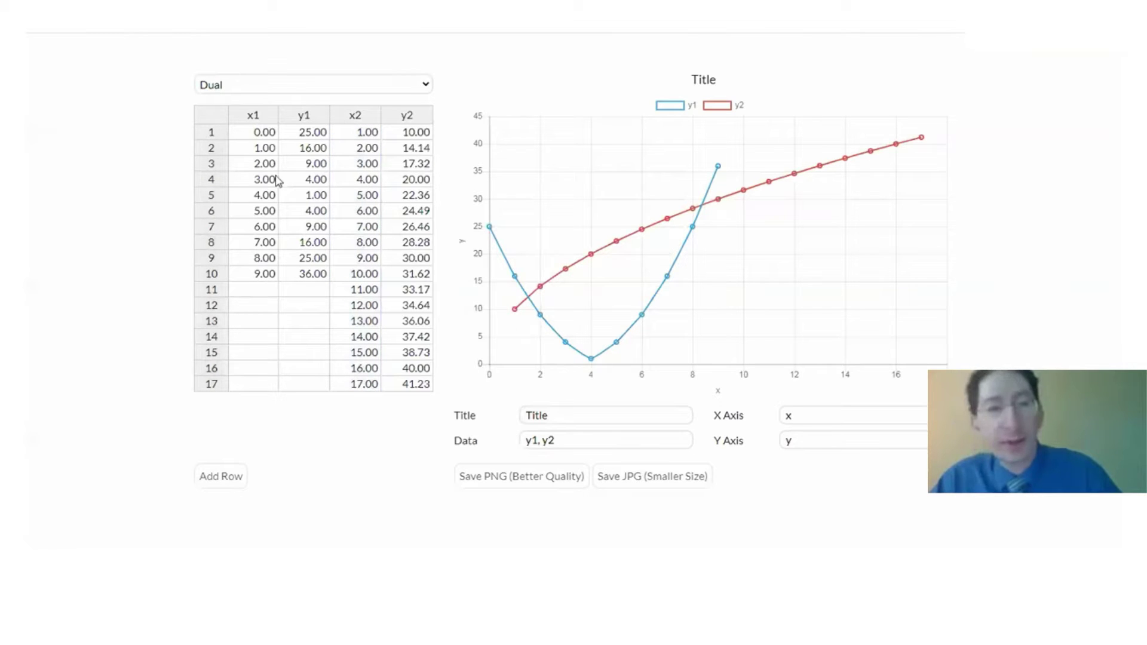
pyautogui.moveTo(270, 133); pyautogui.dragTo(427, 384)
pyautogui.press('Delete')
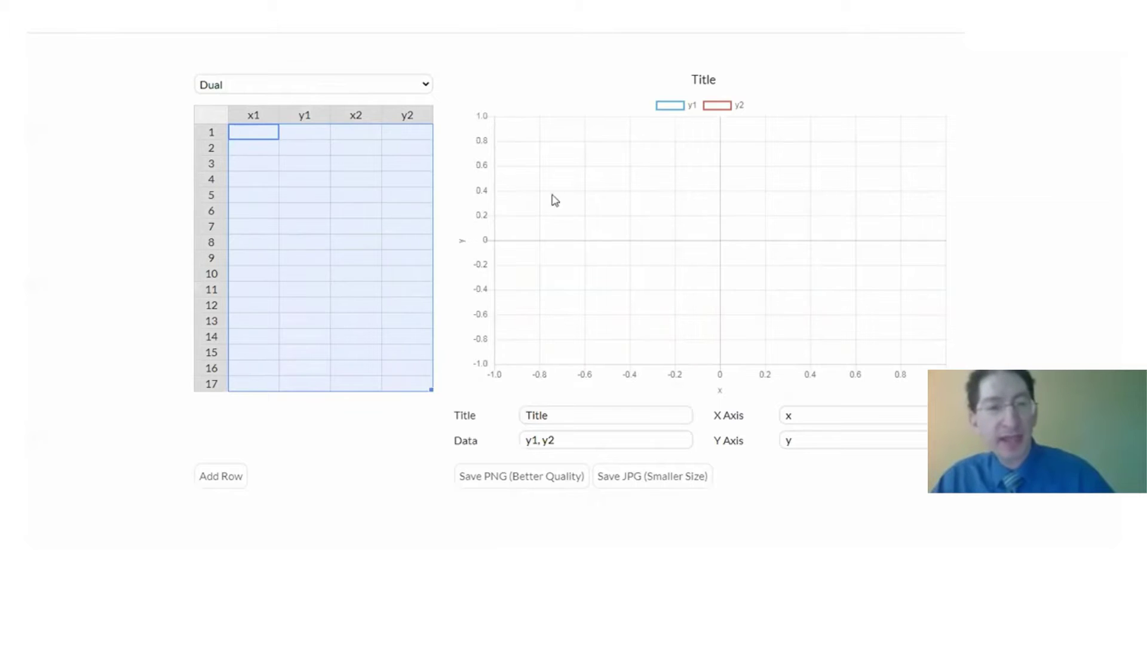
pyautogui.click(257, 137)
pyautogui.write('7.09\t0.10 0.00\t0.00 7.17\t0.11 15.85\t0.31 24.93\t0.48')
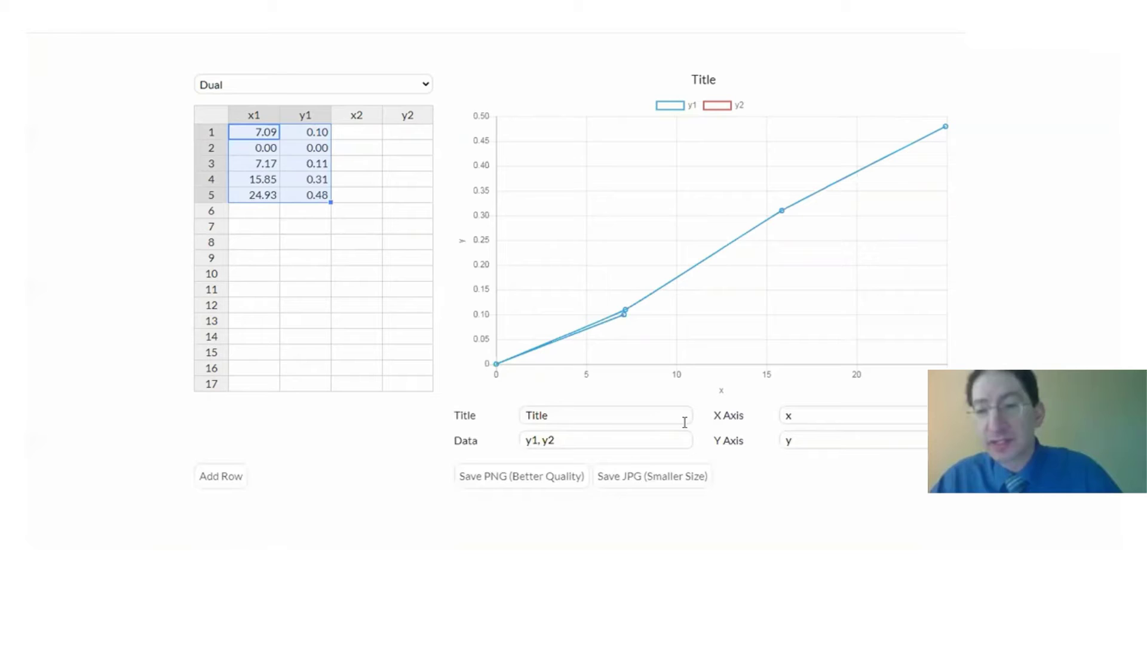
# - Title the chart 'Redshift vs. Luminosity Distance' and label the y-axis 'Redshift'
pyautogui.click(604, 418)
pyautogui.moveTo(553, 415); pyautogui.dragTo(523, 412)
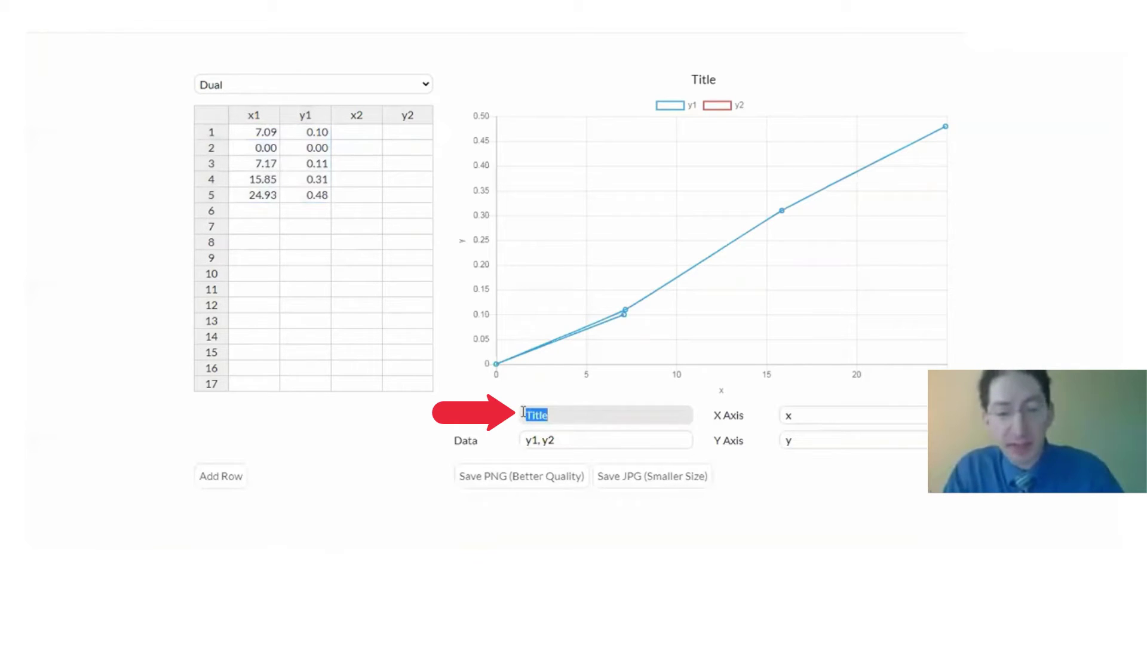
pyautogui.write('Redshift vs.')
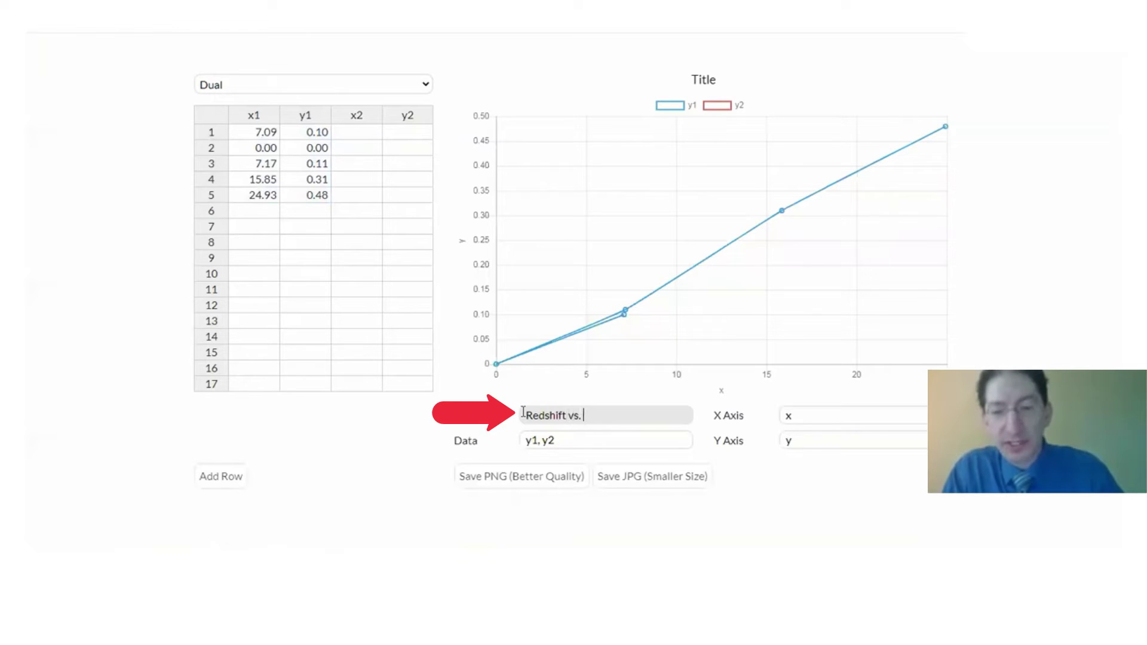
pyautogui.write(' Lumin')
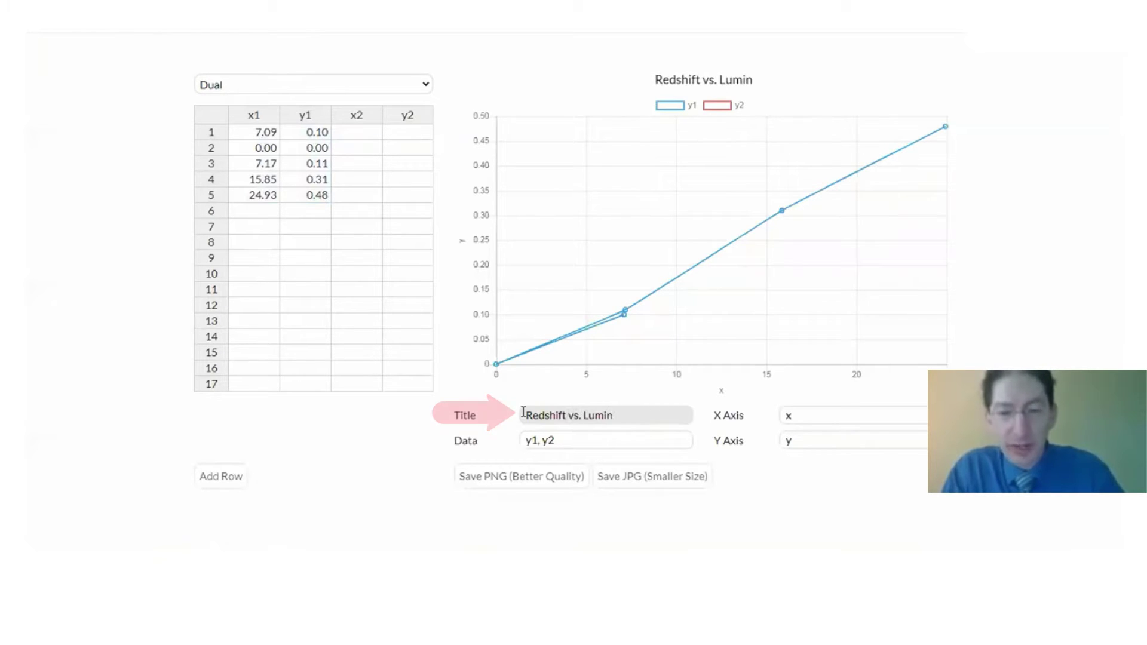
pyautogui.write('osity ')
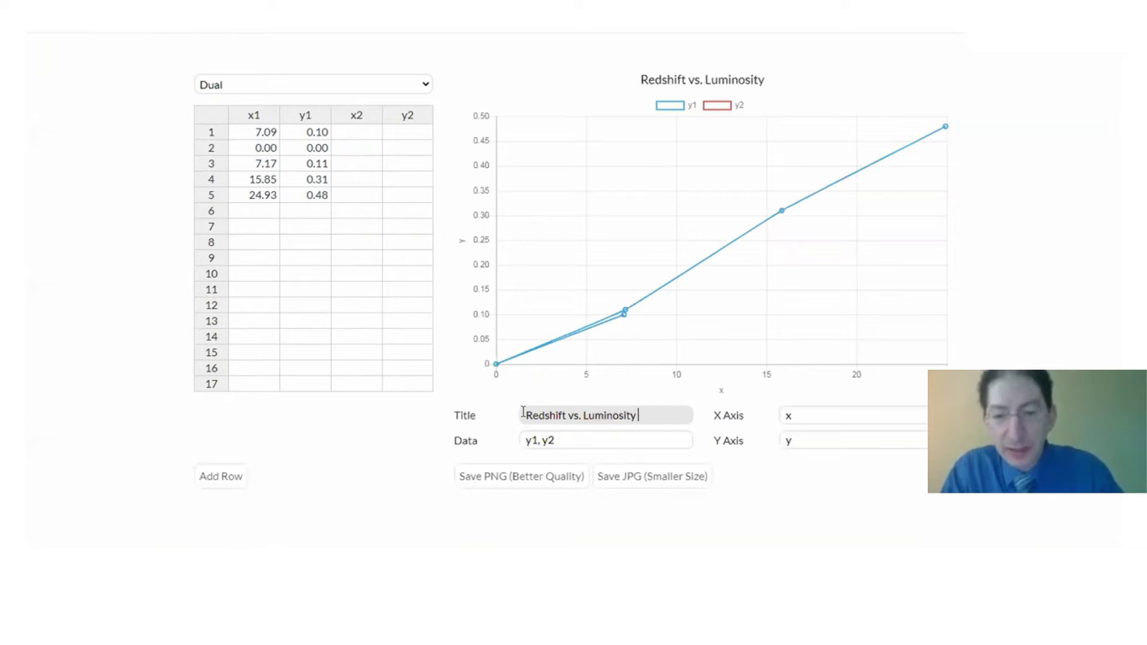
pyautogui.write('Distance')
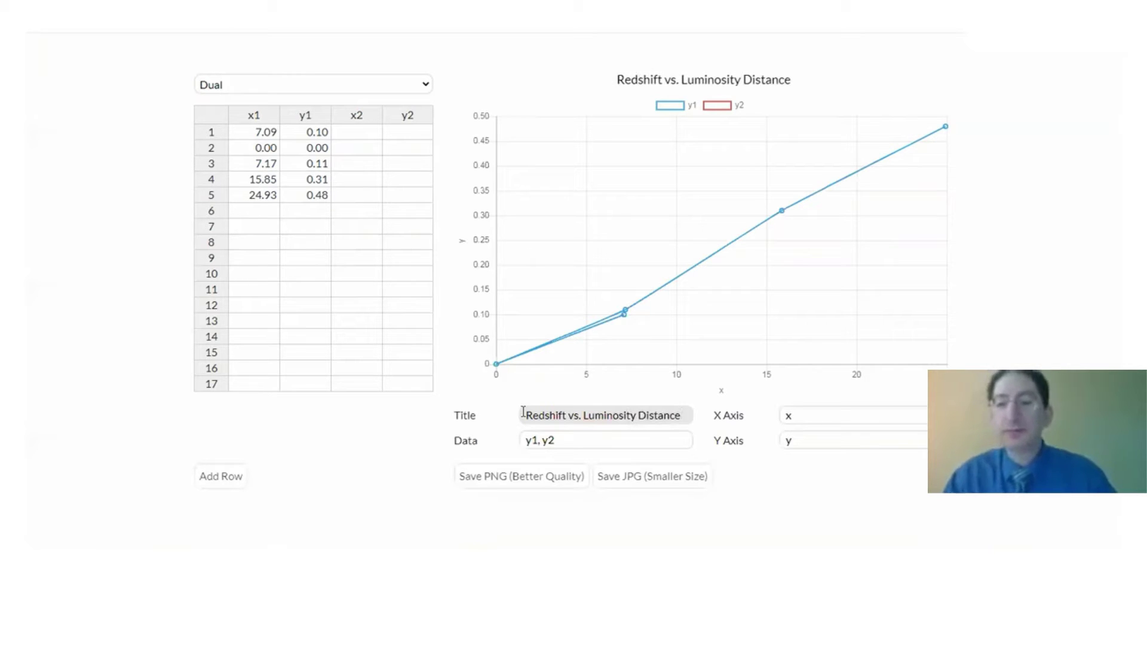
pyautogui.moveTo(830, 440); pyautogui.dragTo(776, 446)
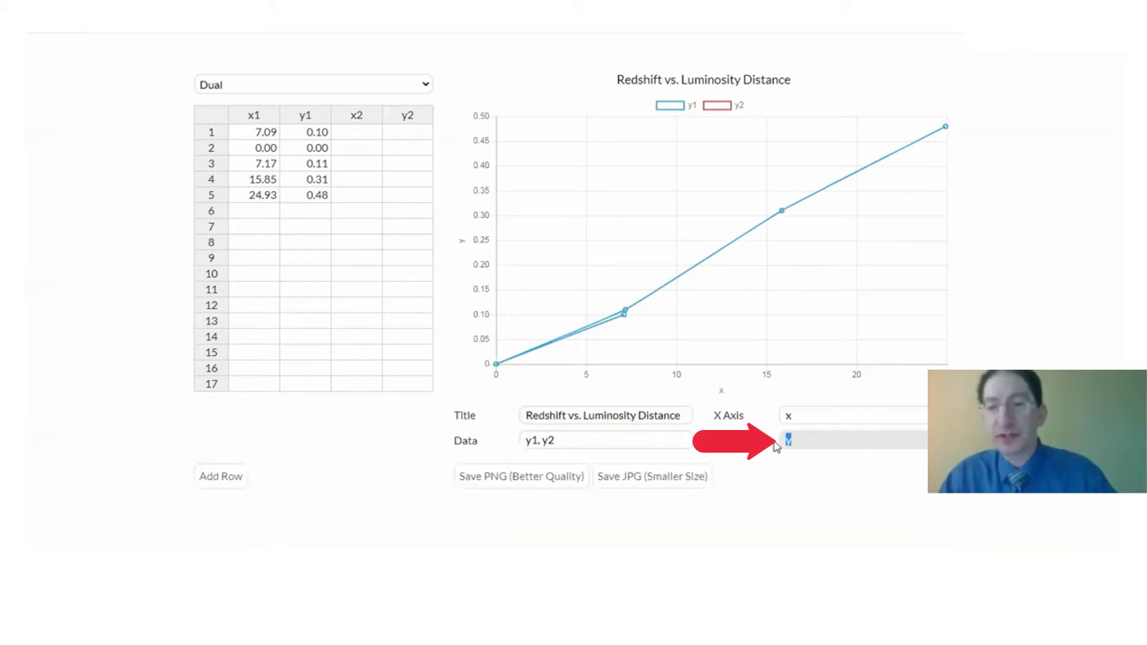
pyautogui.write('Redshift')
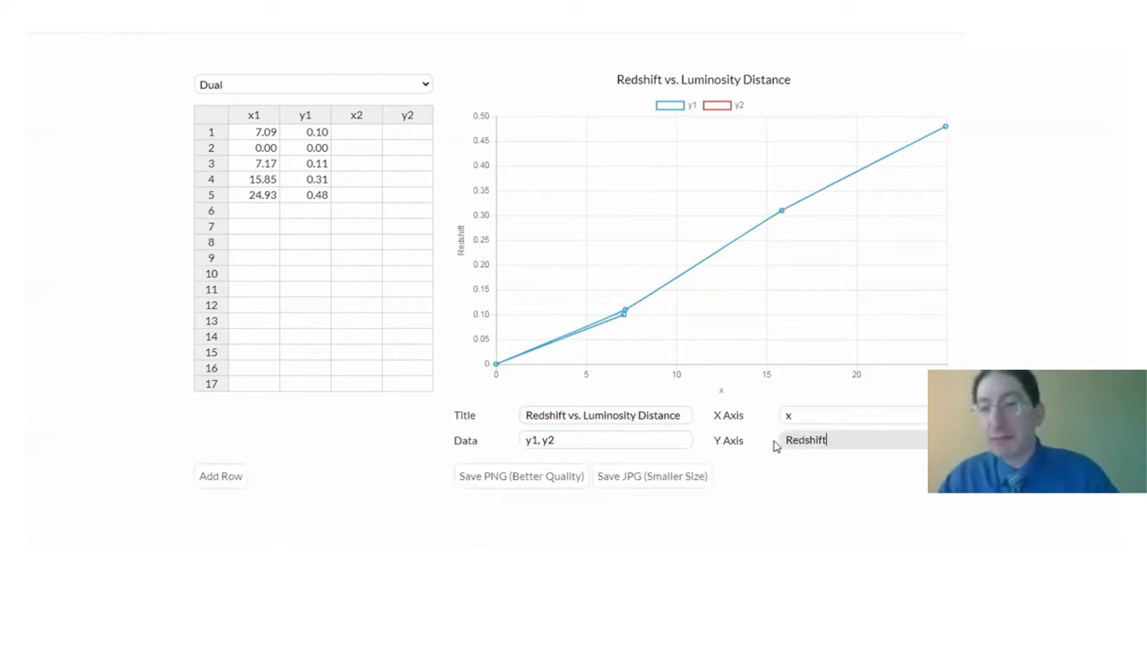
# - Label the x-axis 'Luminosity Distance (cm)', fixing the 'Distnance' typo
pyautogui.click(809, 417)
pyautogui.press('BackSpace')
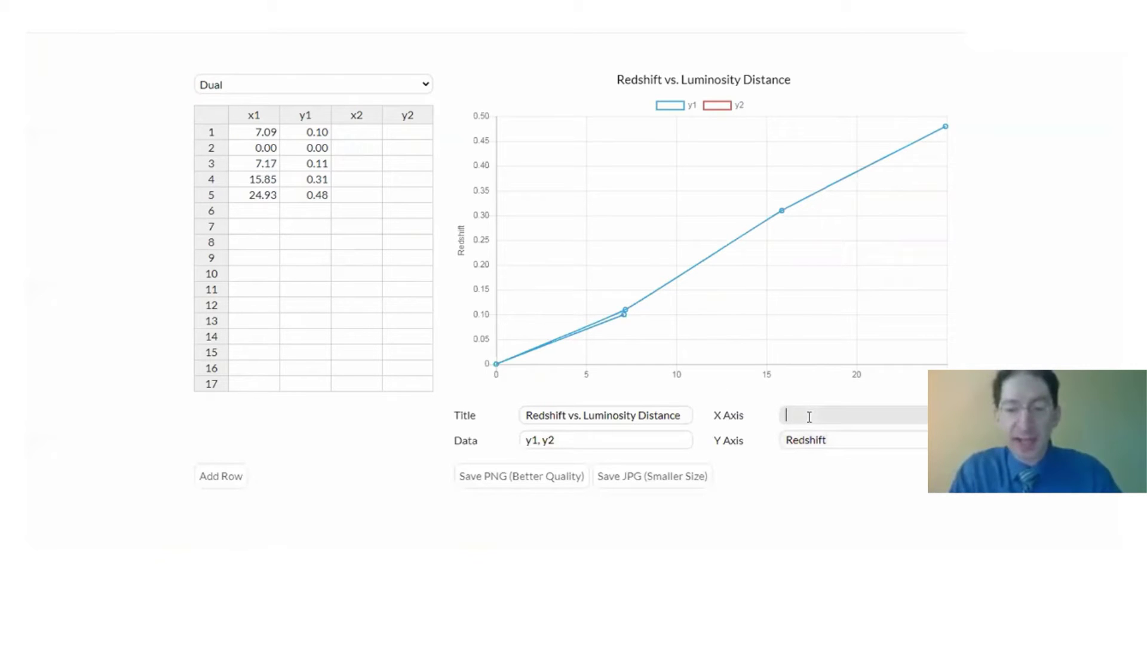
pyautogui.write('Lumino')
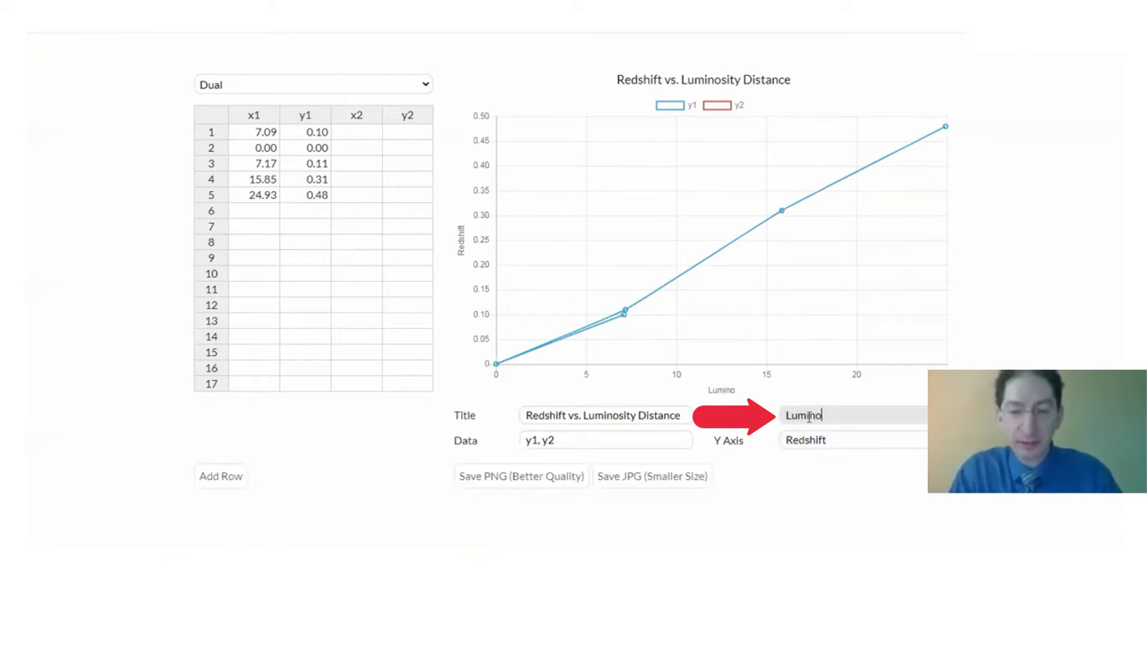
pyautogui.write('sity Distnance')
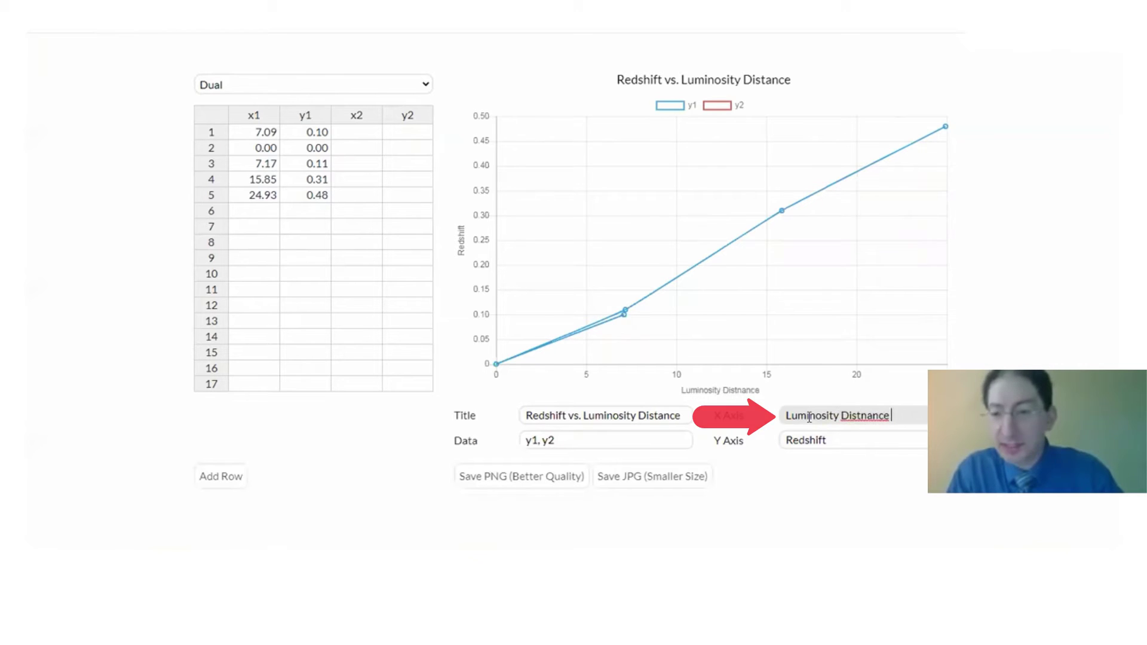
pyautogui.press('BackSpace')
pyautogui.press('BackSpace')
pyautogui.press('BackSpace')
pyautogui.press('BackSpace')
pyautogui.write('ance')
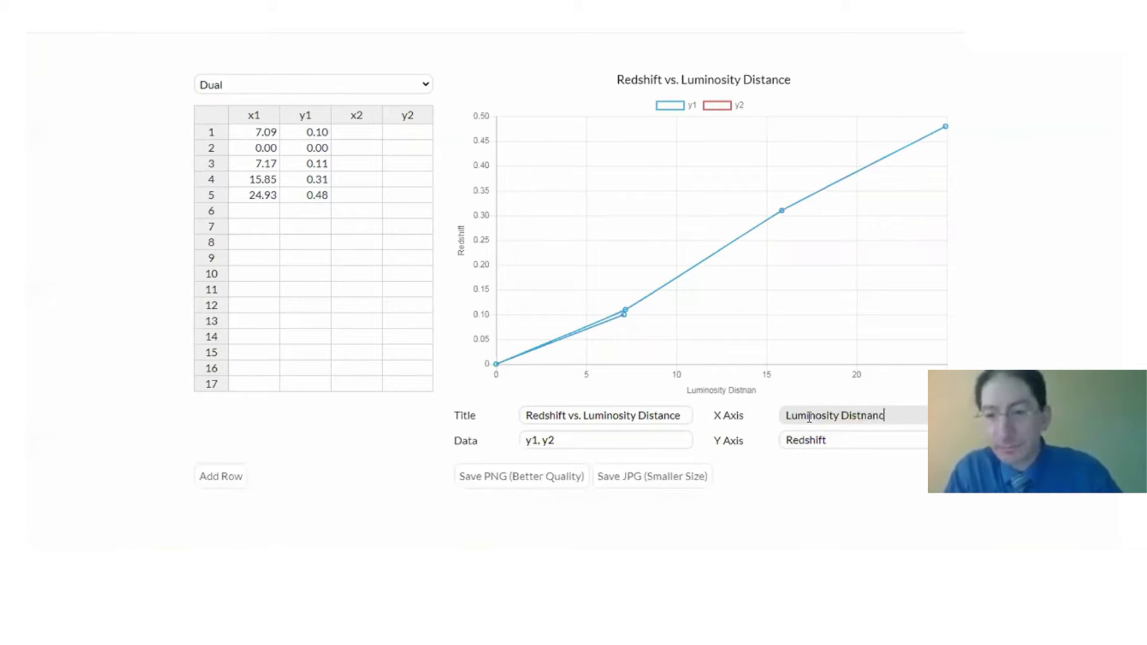
pyautogui.press('BackSpace')
pyautogui.press('BackSpace')
pyautogui.press('BackSpace')
pyautogui.press('BackSpace')
pyautogui.press('BackSpace')
pyautogui.write('ance')
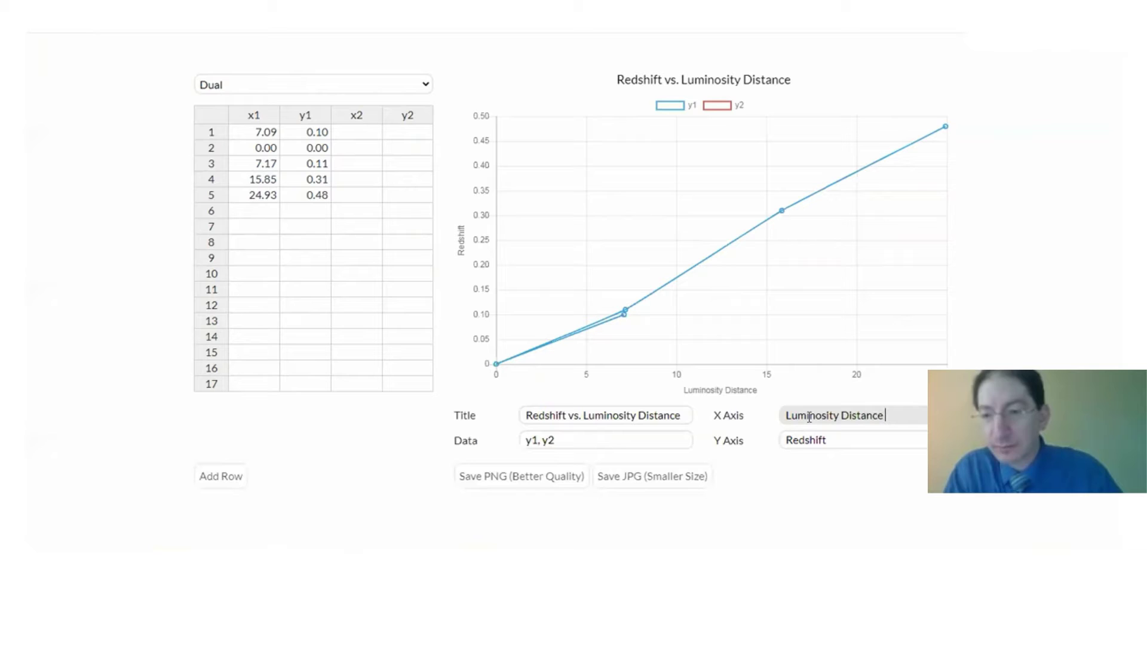
pyautogui.write(' (cm)')
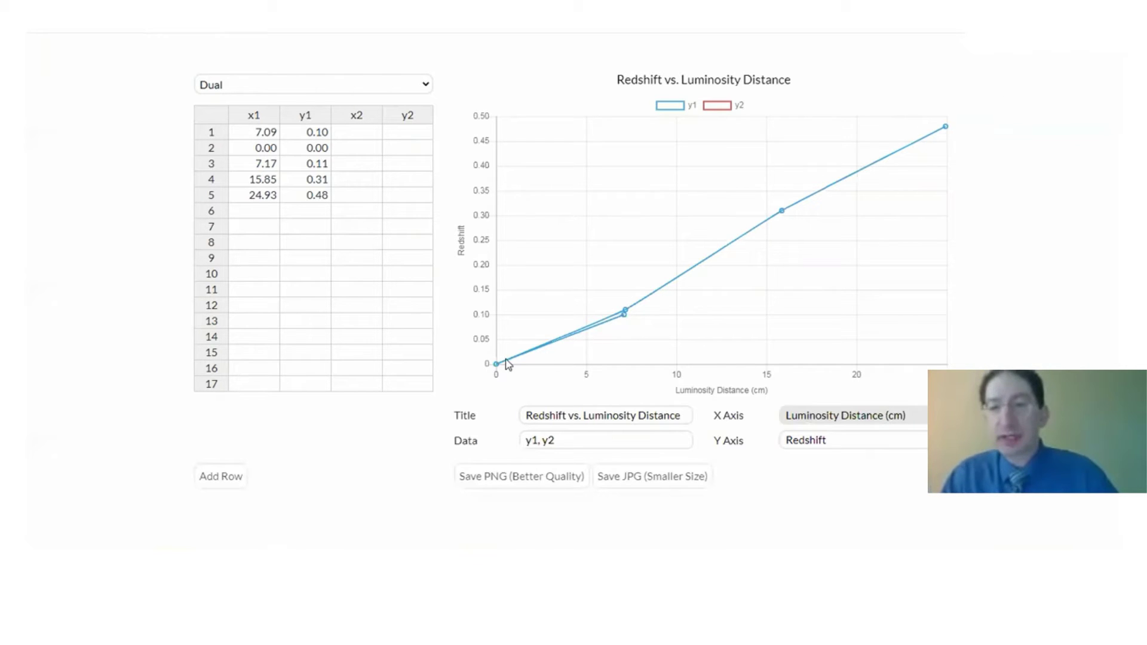
# - Rename the first series from y1 to 'From Galaxy 2'
pyautogui.click(541, 442)
pyautogui.press('BackSpace')
pyautogui.press('BackSpace')
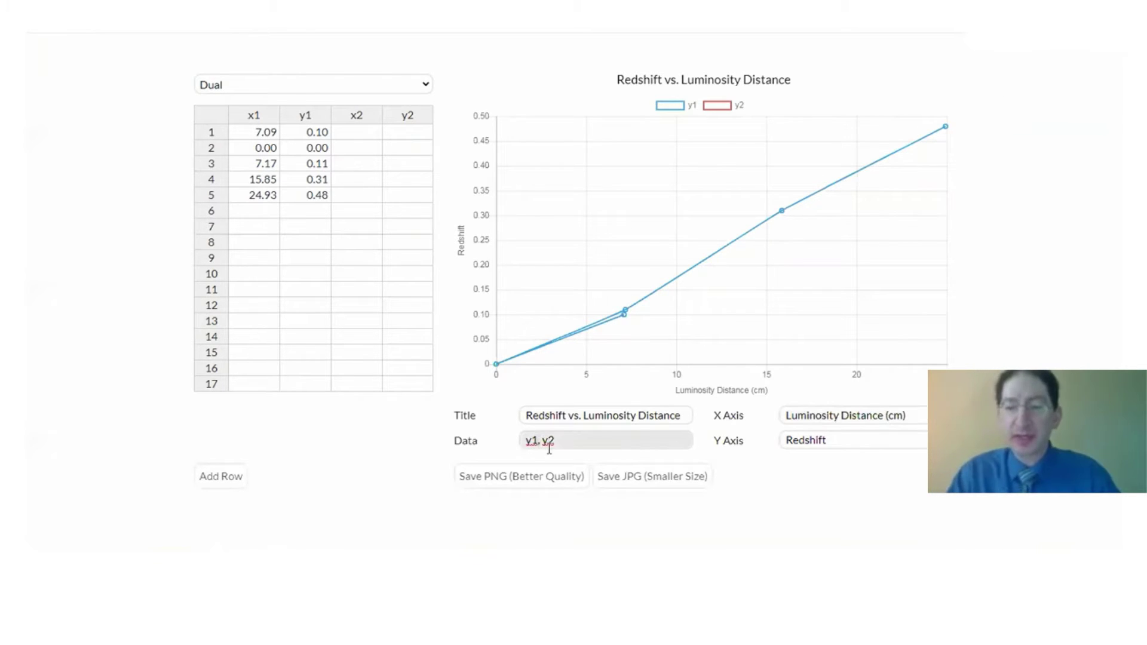
pyautogui.press('BackSpace')
pyautogui.write('From ga')
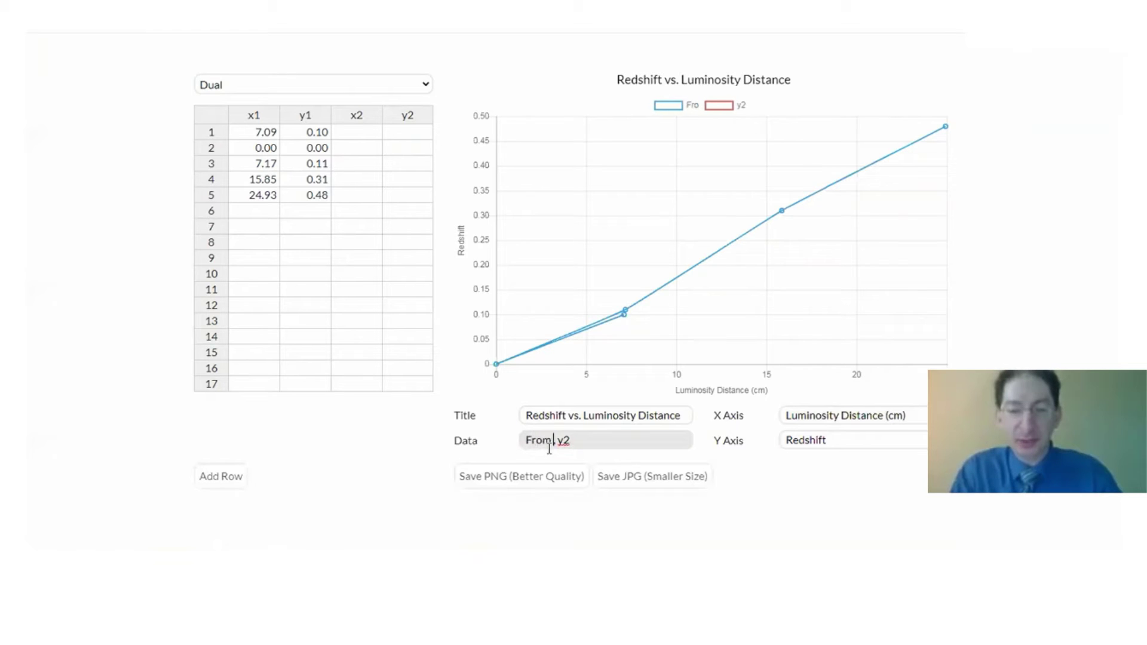
pyautogui.write('laxy')
pyautogui.press('BackSpace')
pyautogui.press('BackSpace')
pyautogui.press('BackSpace')
pyautogui.press('BackSpace')
pyautogui.press('BackSpace')
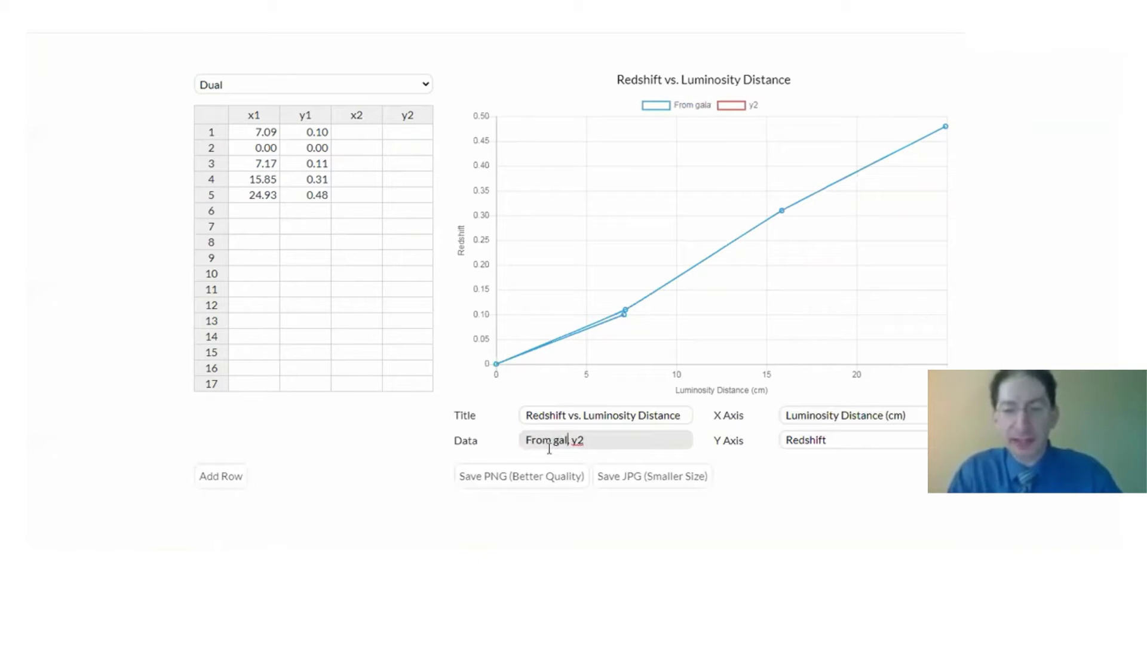
pyautogui.press('BackSpace')
pyautogui.write('Galaxy 2,')
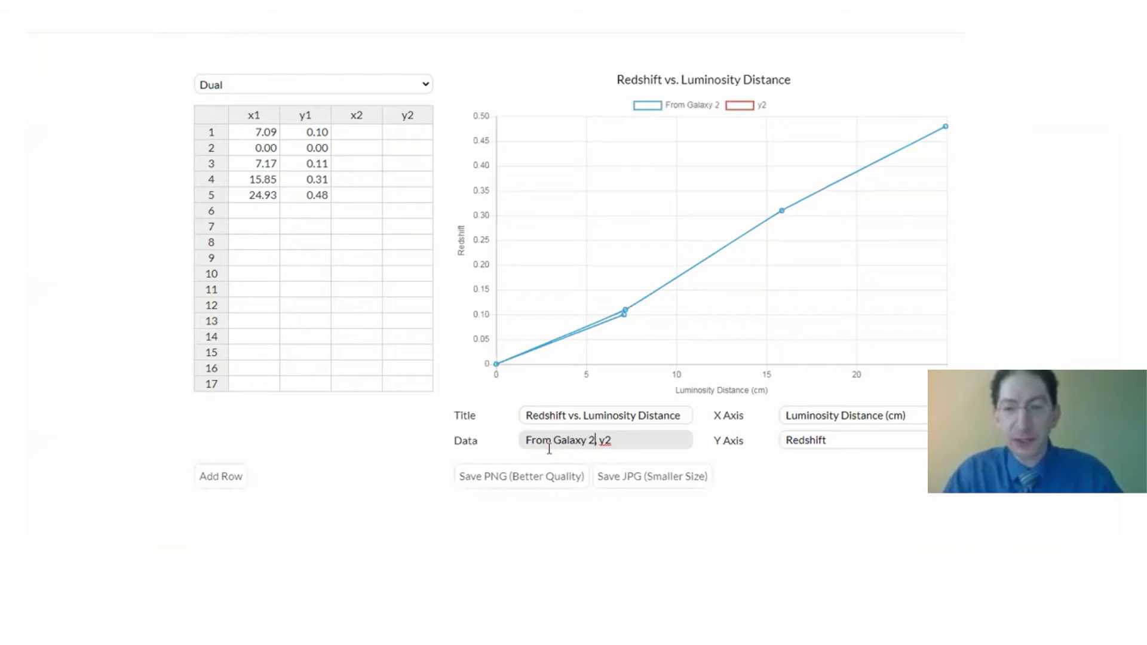
pyautogui.press('BackSpace')
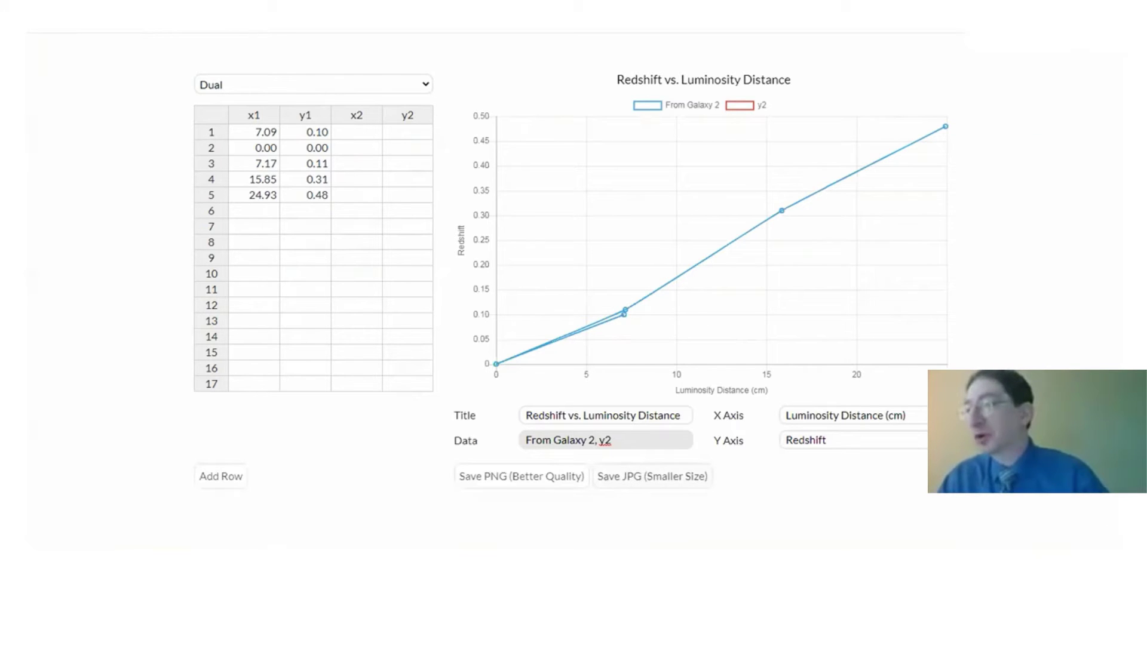
# - Paste the second data set into x2/y2 from row 1, plotting a line to 0.80
pyautogui.write(',')
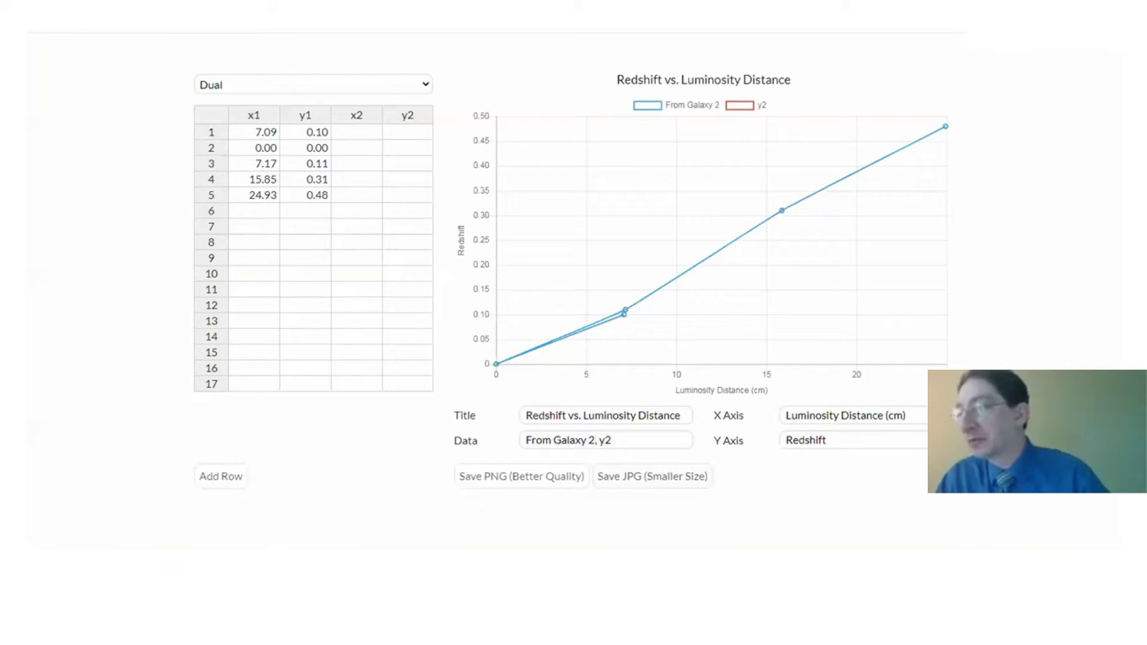
pyautogui.click(358, 135)
pyautogui.write('0.00\t0.00 7.27\t0.12 15.78\t0.30 25.43\t0.49 37.86\t0.80')
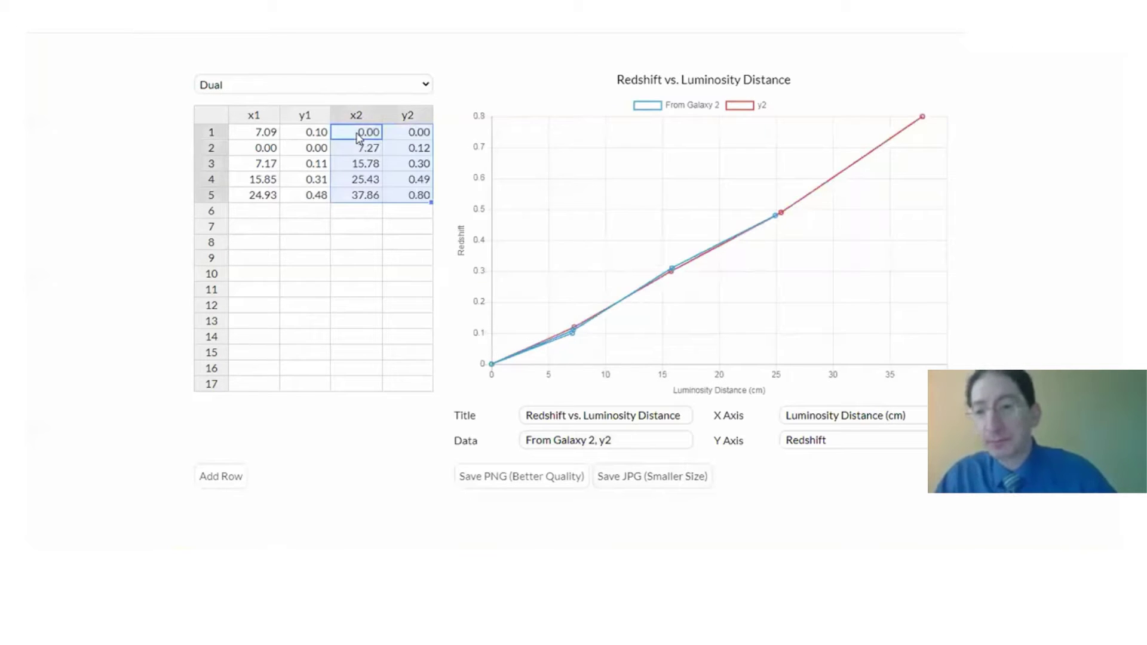
# - Replace the y2 series name with 'From Galaxy 1' in the Data field
pyautogui.click(614, 443)
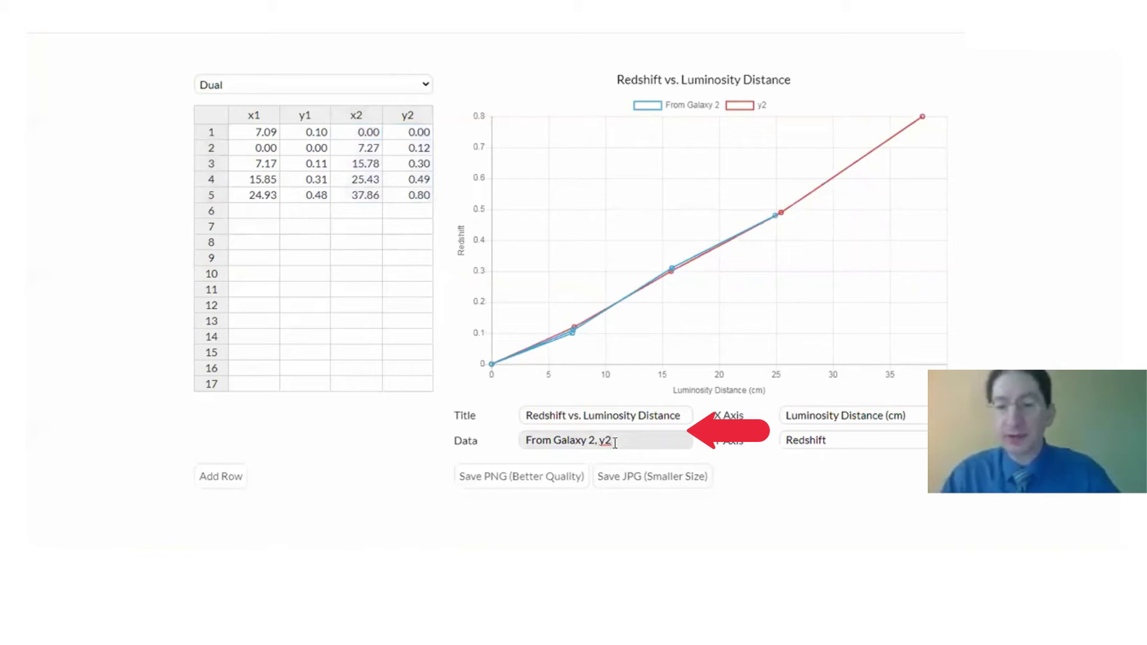
pyautogui.press('BackSpace')
pyautogui.write('FromGalaxy 1')
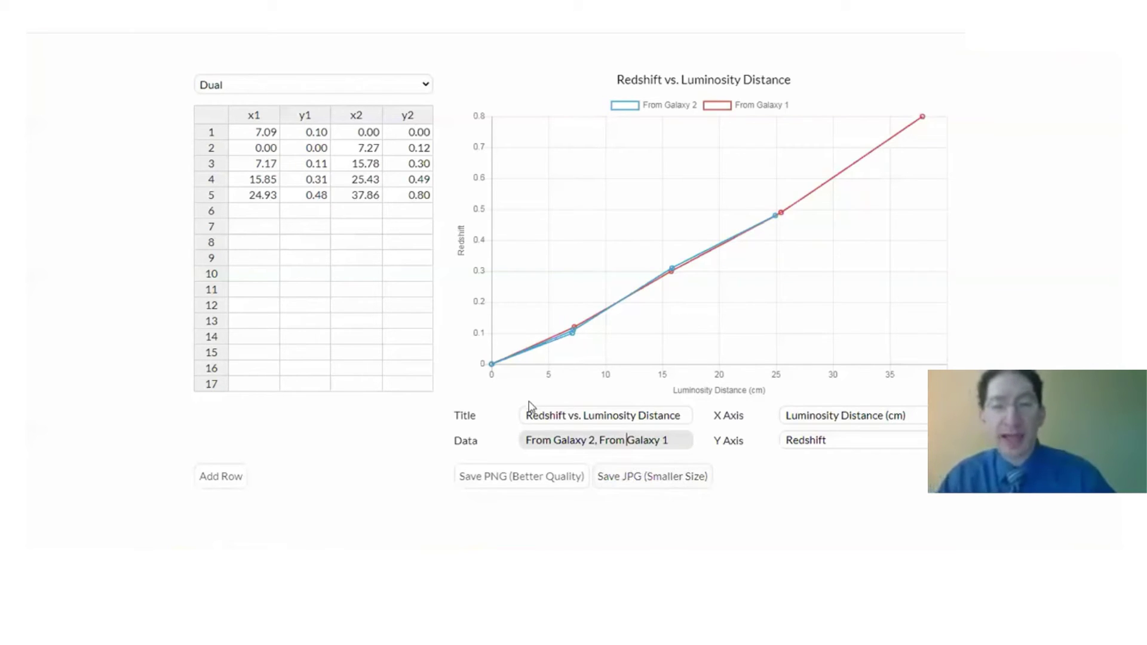
# - Retitle the chart 'Distance between Galaxy 1 and Galaxy 5' and label the y-axis 'Distance (dm)'
pyautogui.moveTo(527, 415); pyautogui.dragTo(755, 424)
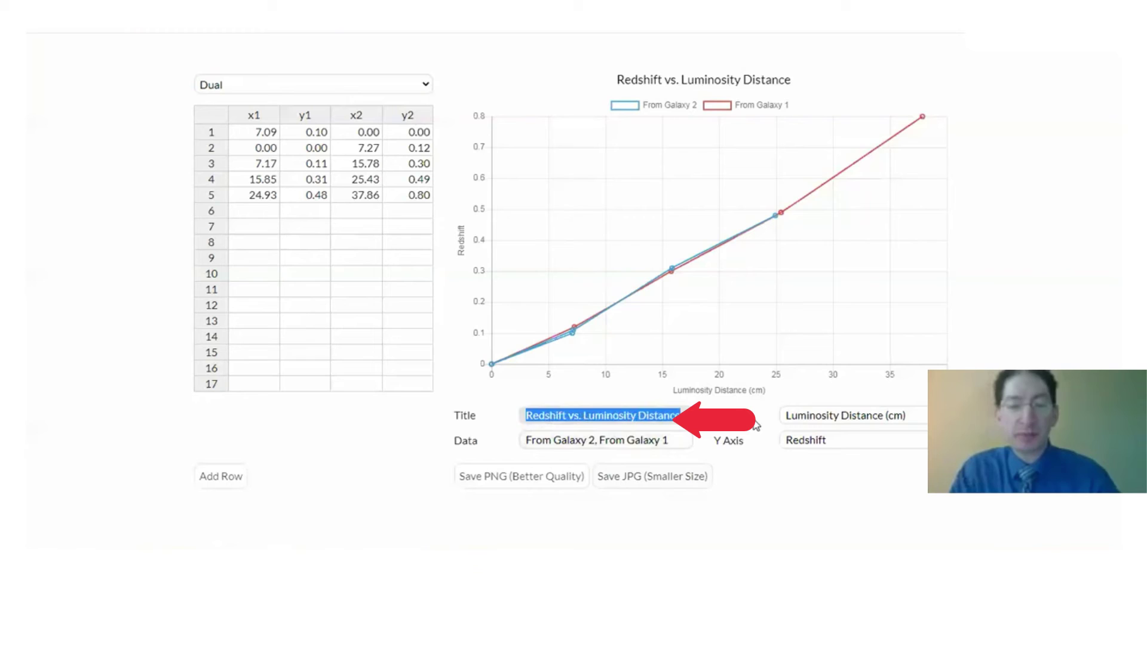
pyautogui.write('Distance bet')
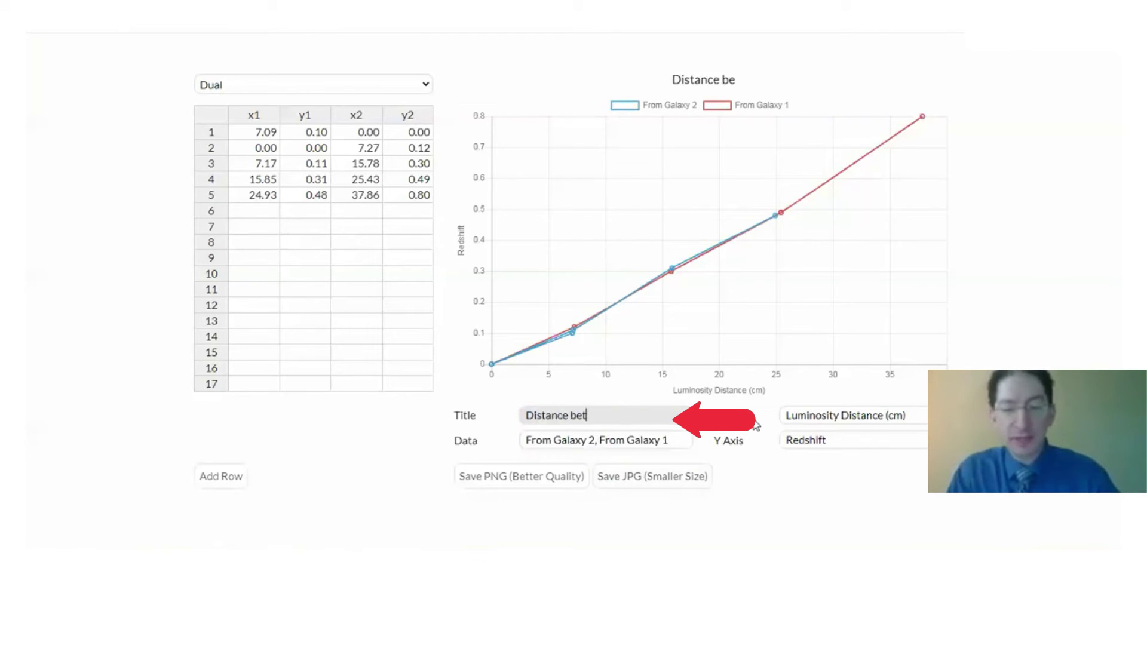
pyautogui.write('ween Galaxy 1 and galaxy')
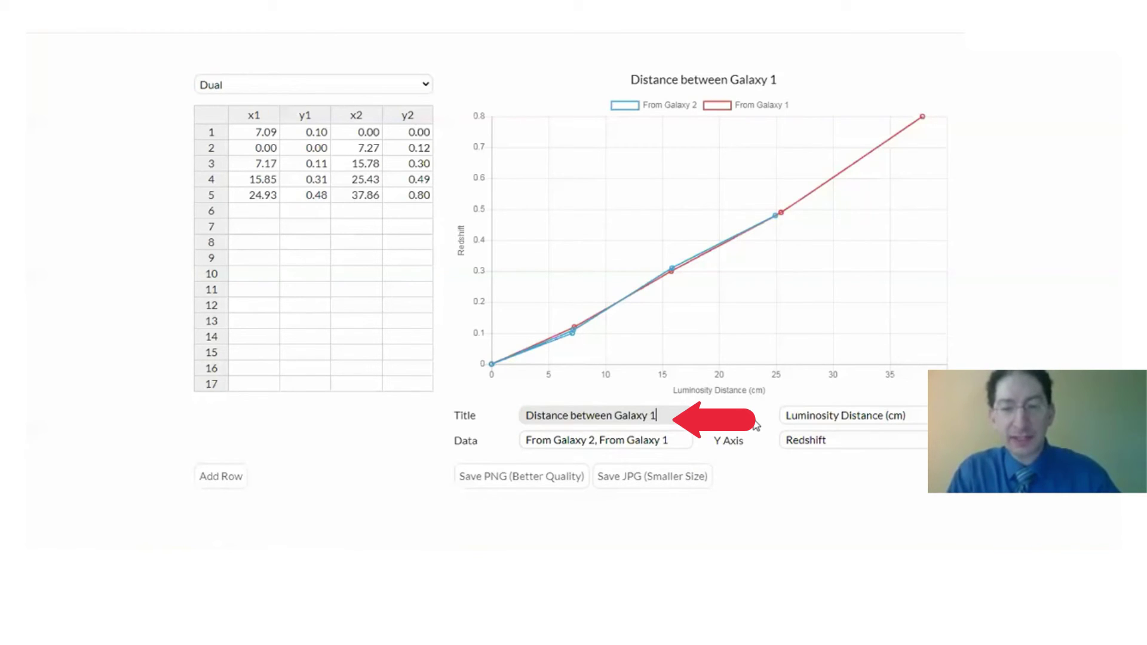
pyautogui.press('BackSpace')
pyautogui.press('BackSpace')
pyautogui.press('BackSpace')
pyautogui.press('BackSpace')
pyautogui.press('BackSpace')
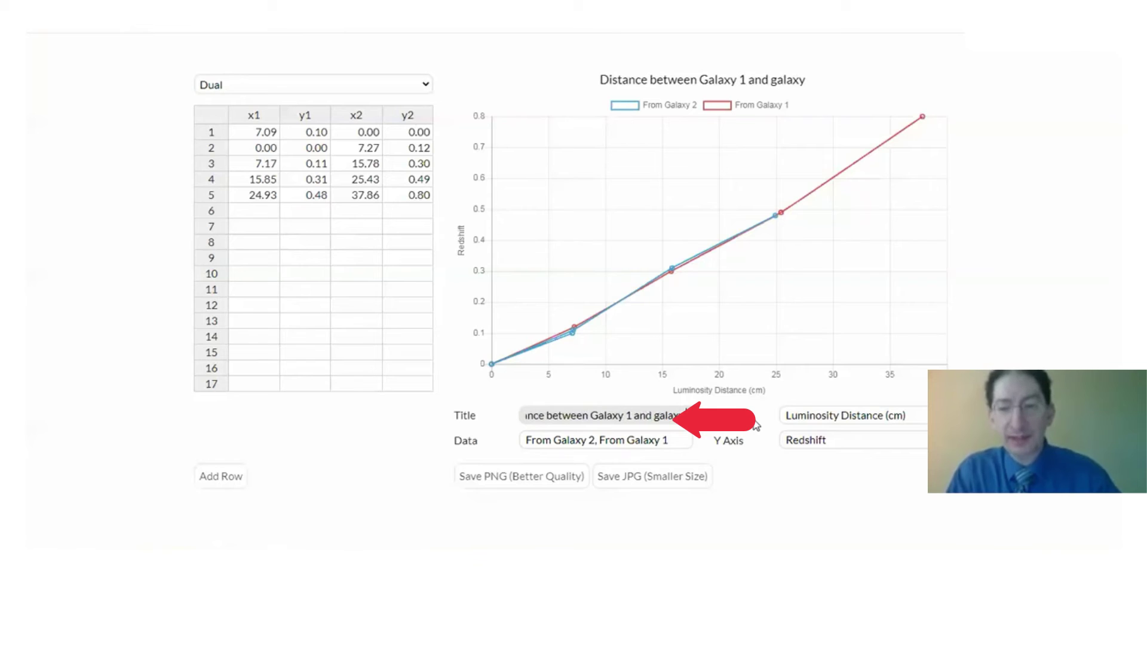
pyautogui.press('BackSpace')
pyautogui.write('Galaxy 5')
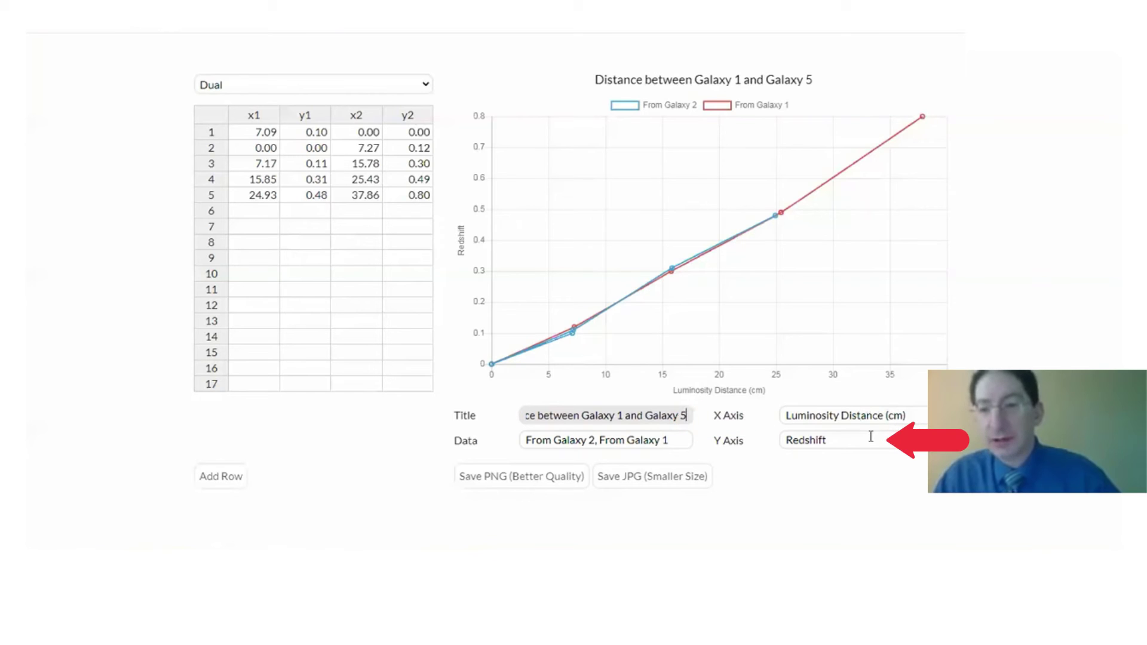
pyautogui.moveTo(890, 440); pyautogui.dragTo(784, 438)
pyautogui.write('Dista')
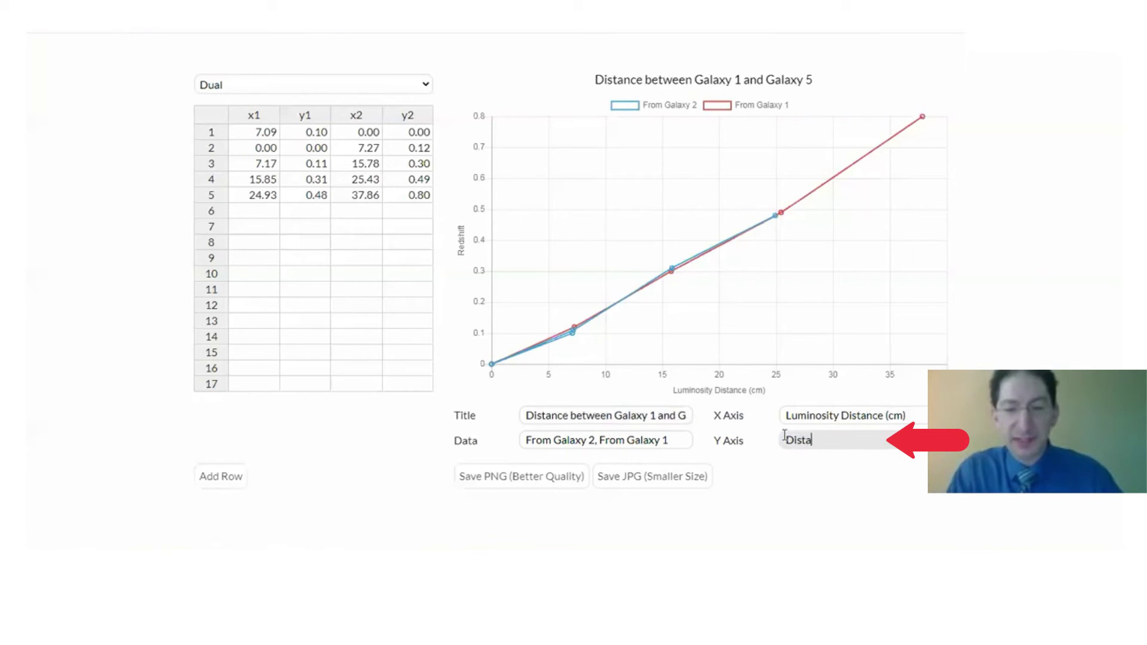
pyautogui.write('nce (dm)')
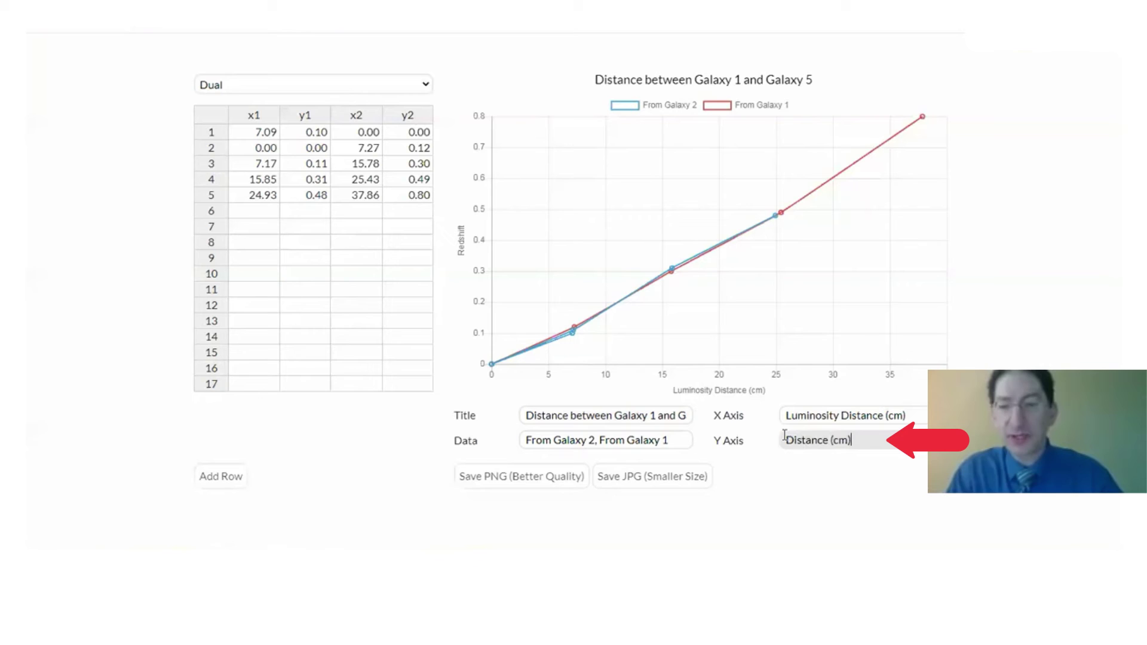
# - Append 'vs. Time' to the title and label the x-axis 'Time (min)'
pyautogui.click(680, 417)
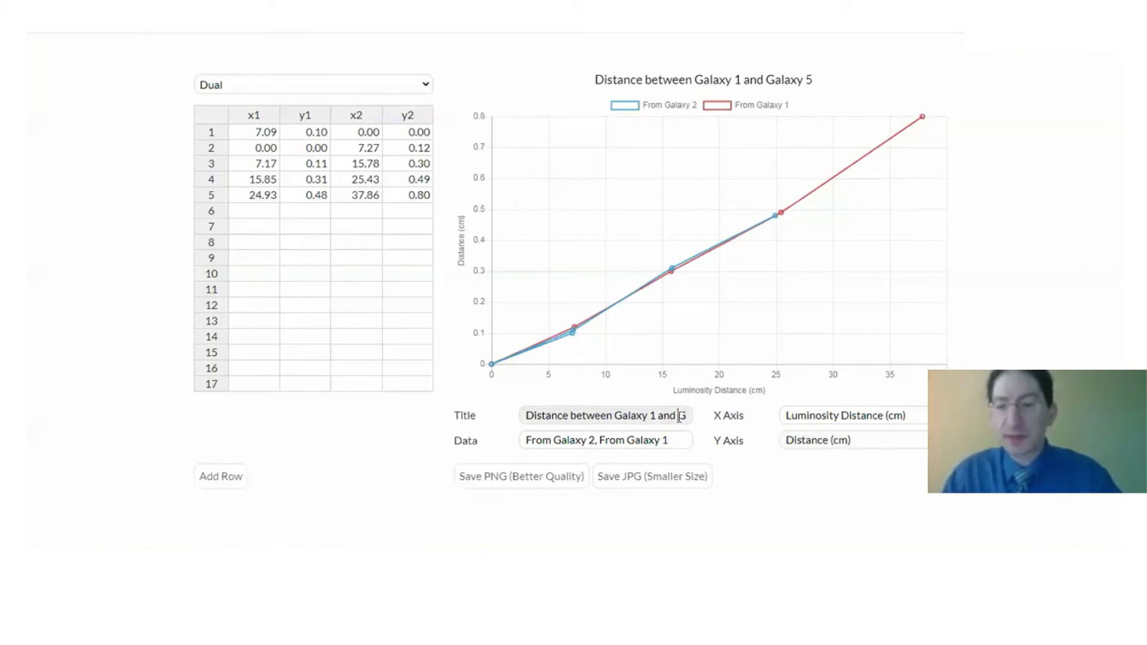
pyautogui.press('End')
pyautogui.write('vs. Tme')
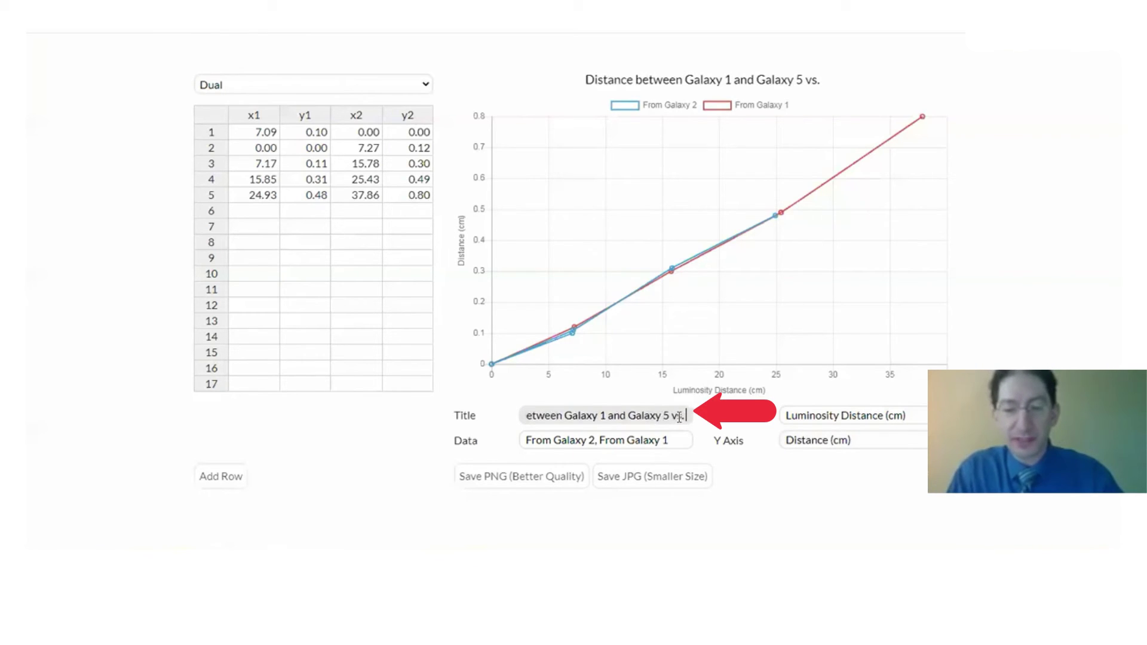
pyautogui.click(676, 415)
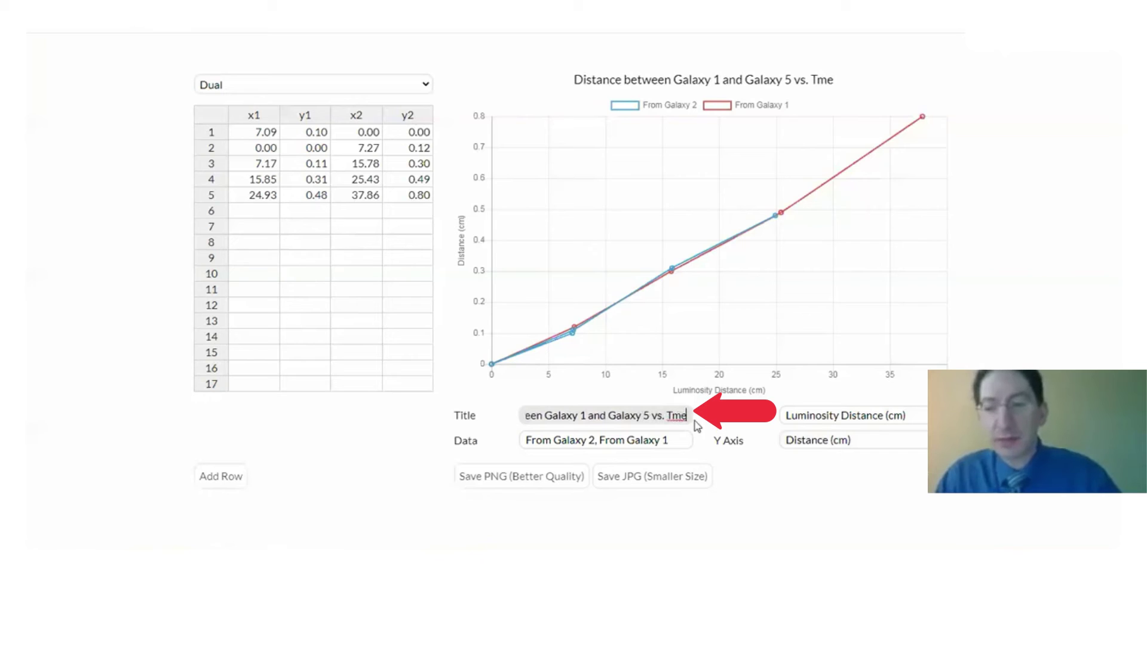
pyautogui.write('i')
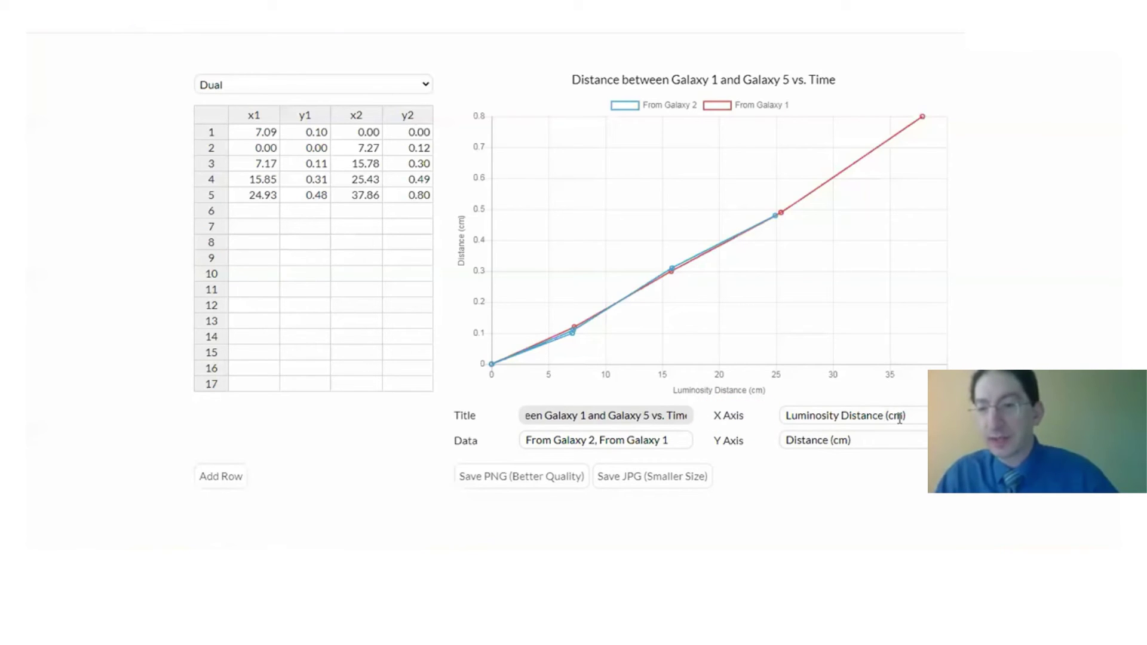
pyautogui.press('Tab')
pyautogui.write('Time (min)(')
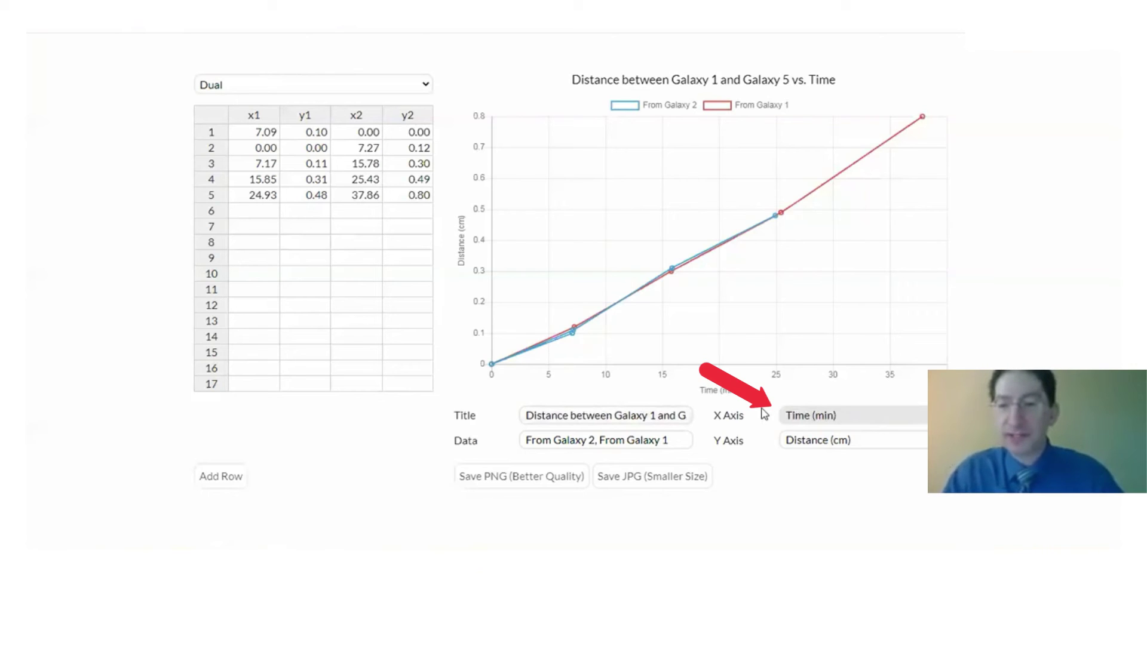
pyautogui.press('BackSpace')
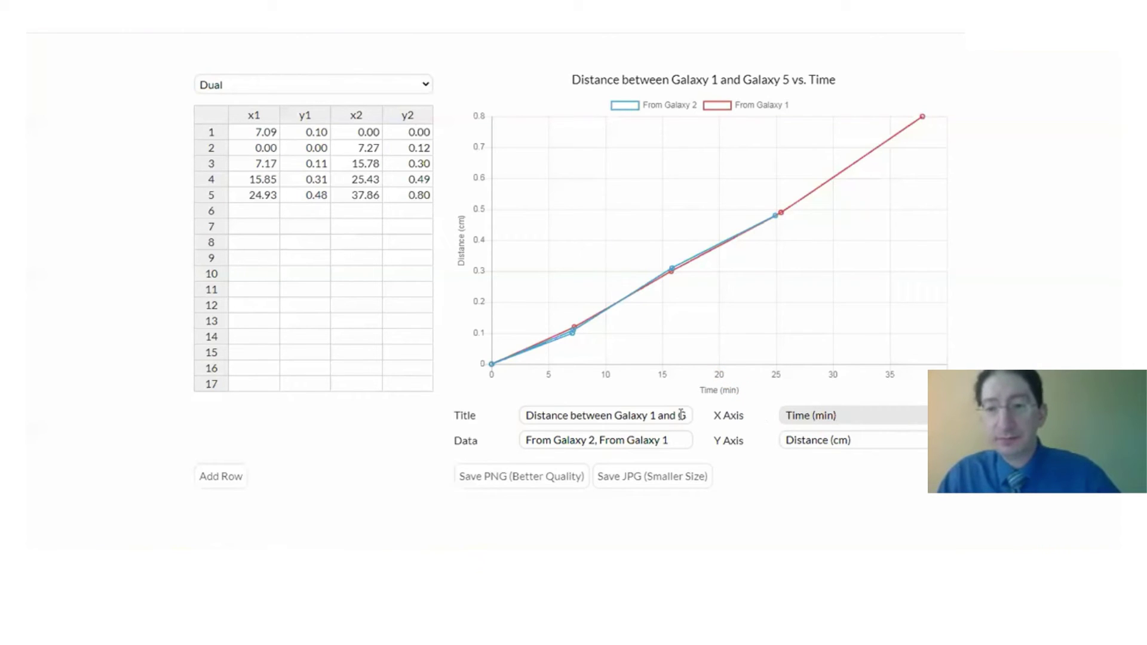
# - Replace the series names with 'Decelerating Expansion' followed by a comma
pyautogui.moveTo(675, 441); pyautogui.dragTo(521, 439)
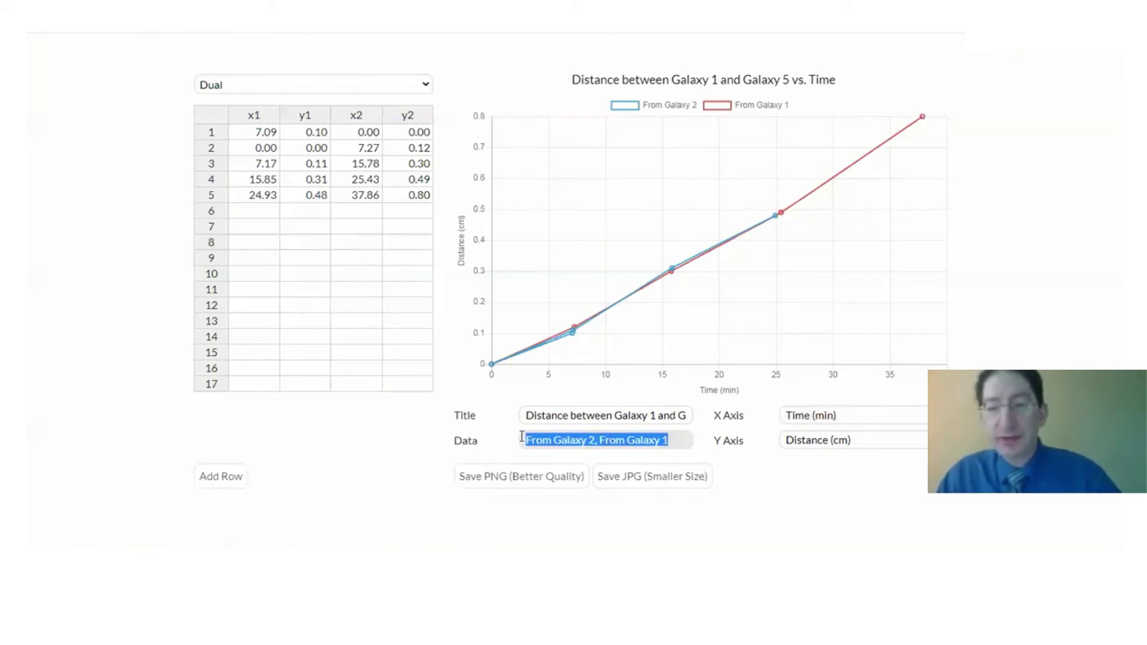
pyautogui.press('BackSpace')
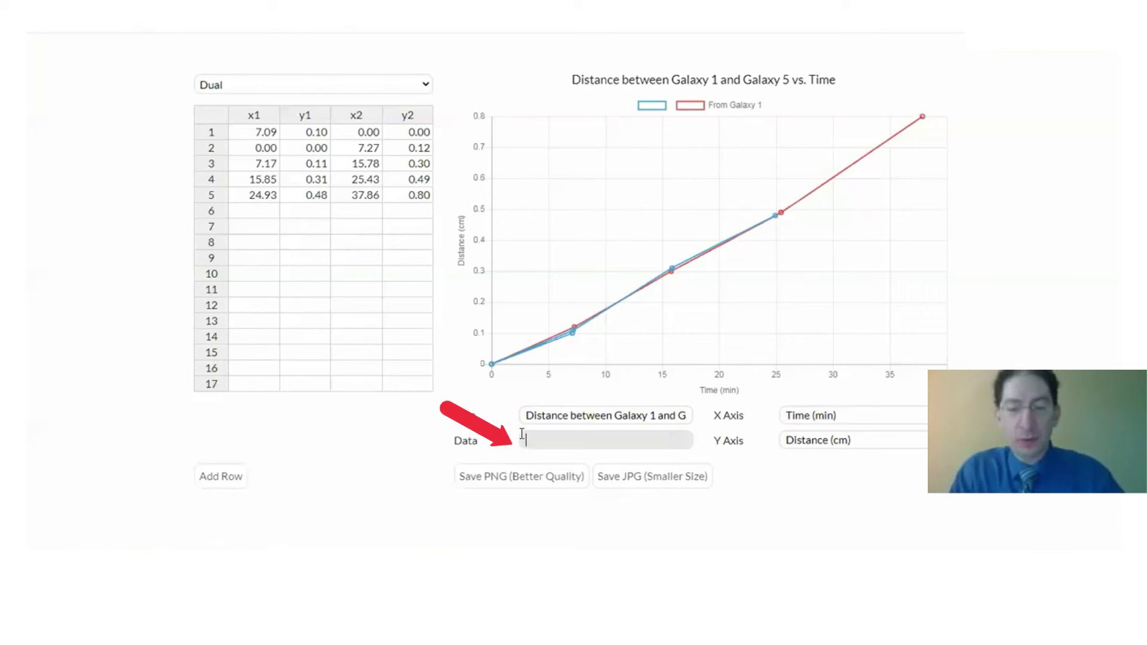
pyautogui.write('d')
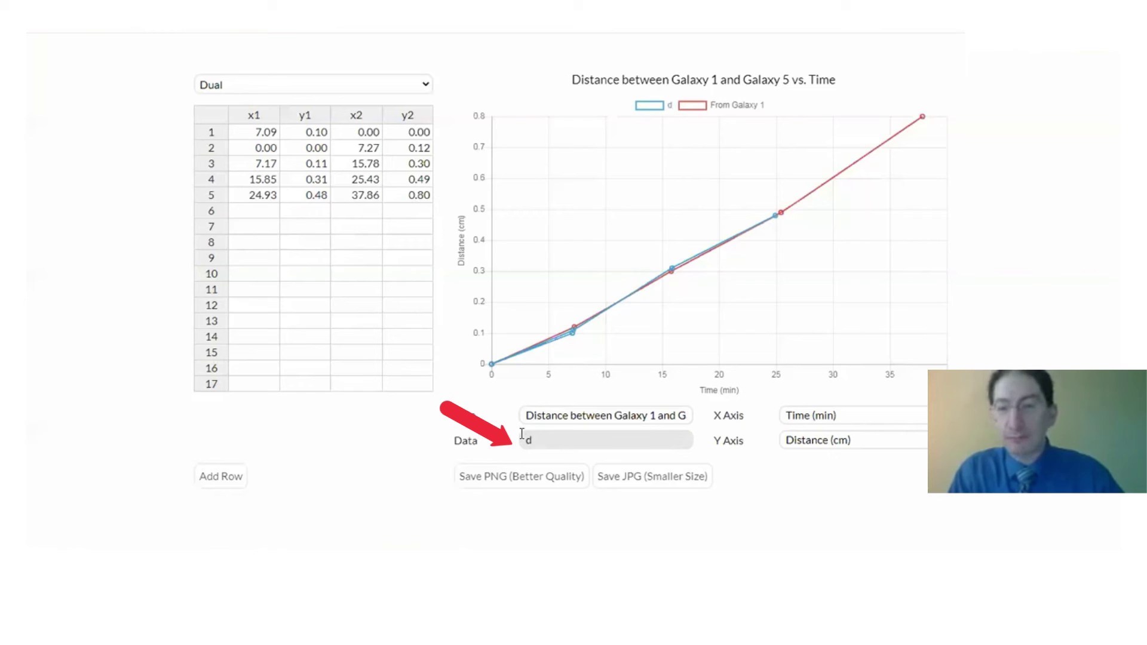
pyautogui.press('BackSpace')
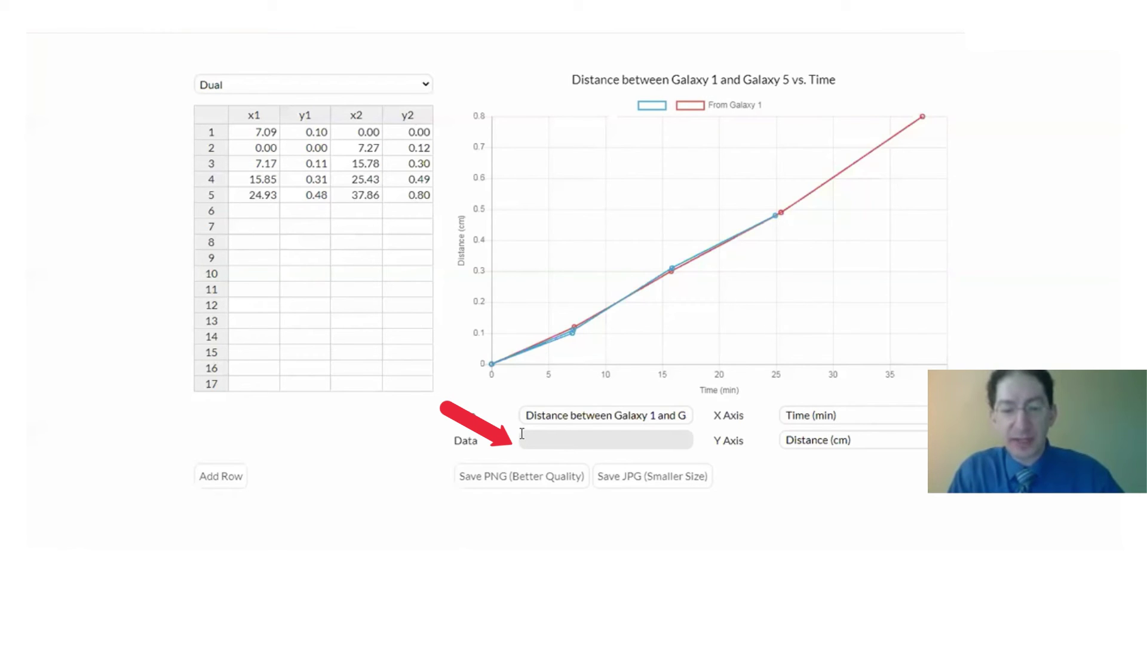
pyautogui.write('Decelerating')
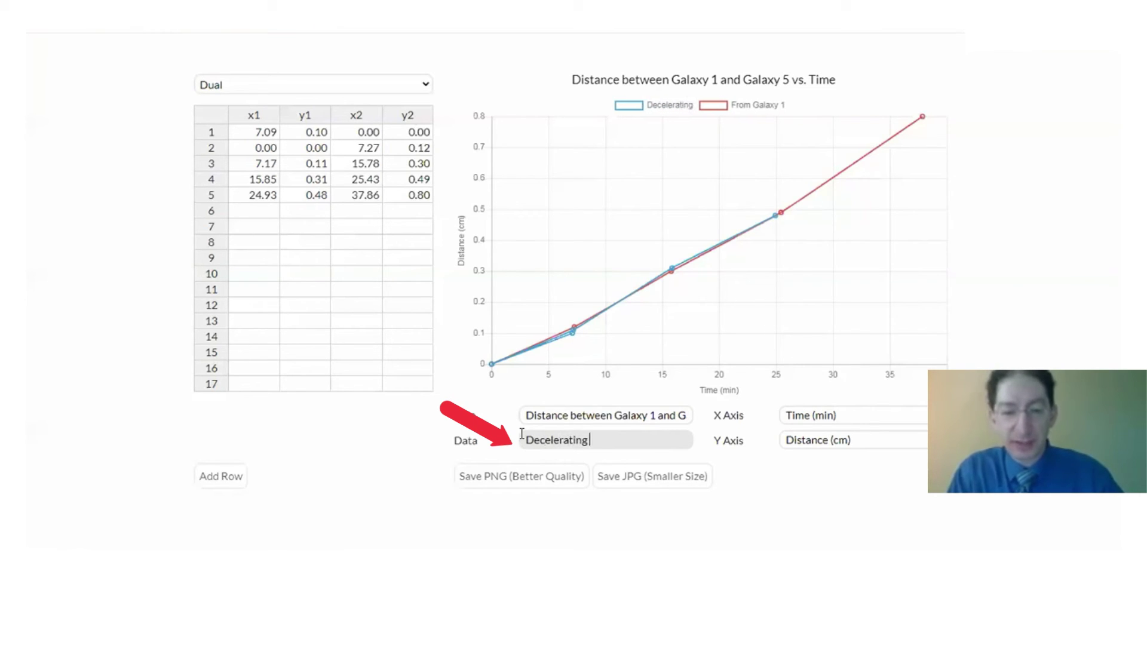
pyautogui.write(' Expansion')
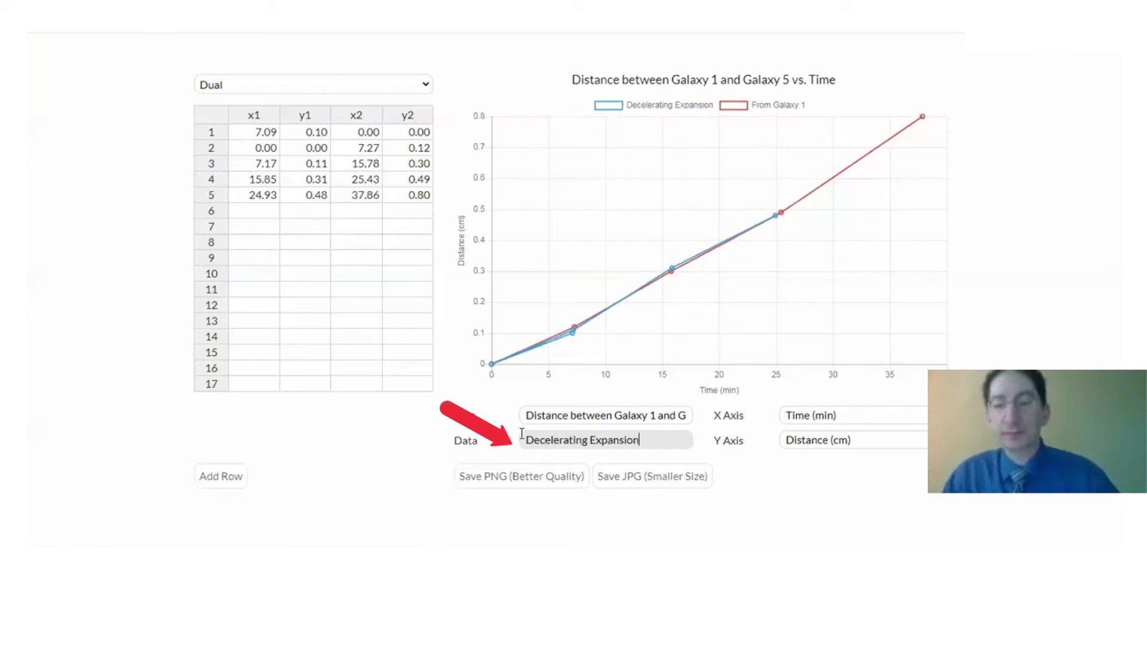
pyautogui.write(',')
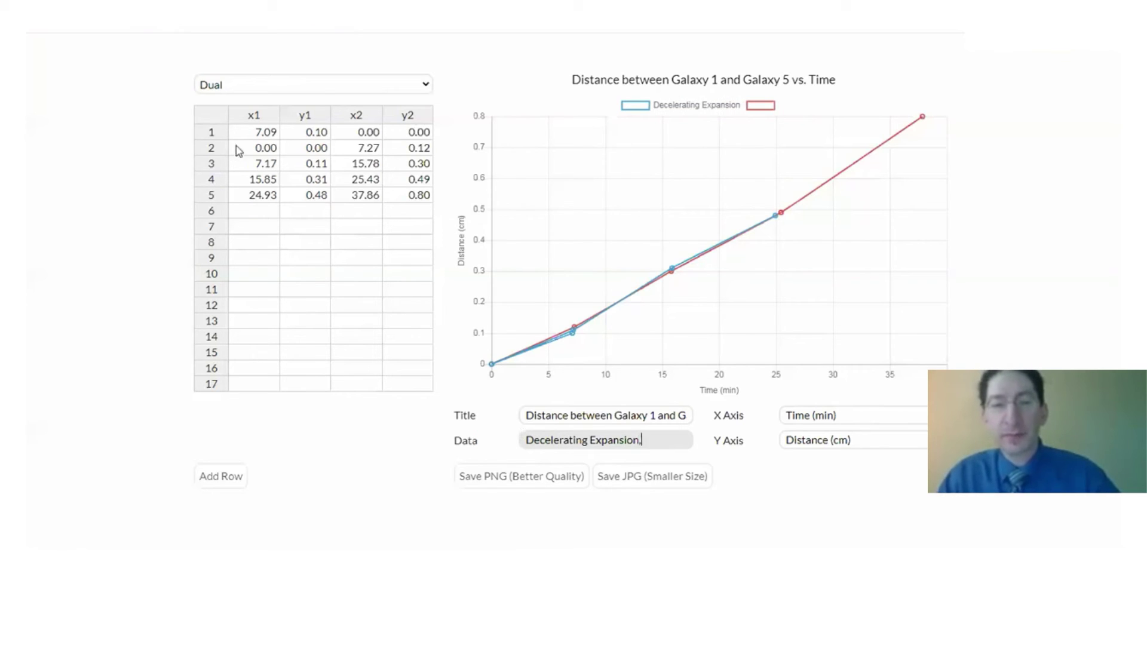
# - Clear rows 1–5 and paste nine rows of decelerating-expansion time/distance data into x1/y1
pyautogui.moveTo(246, 133); pyautogui.dragTo(396, 201)
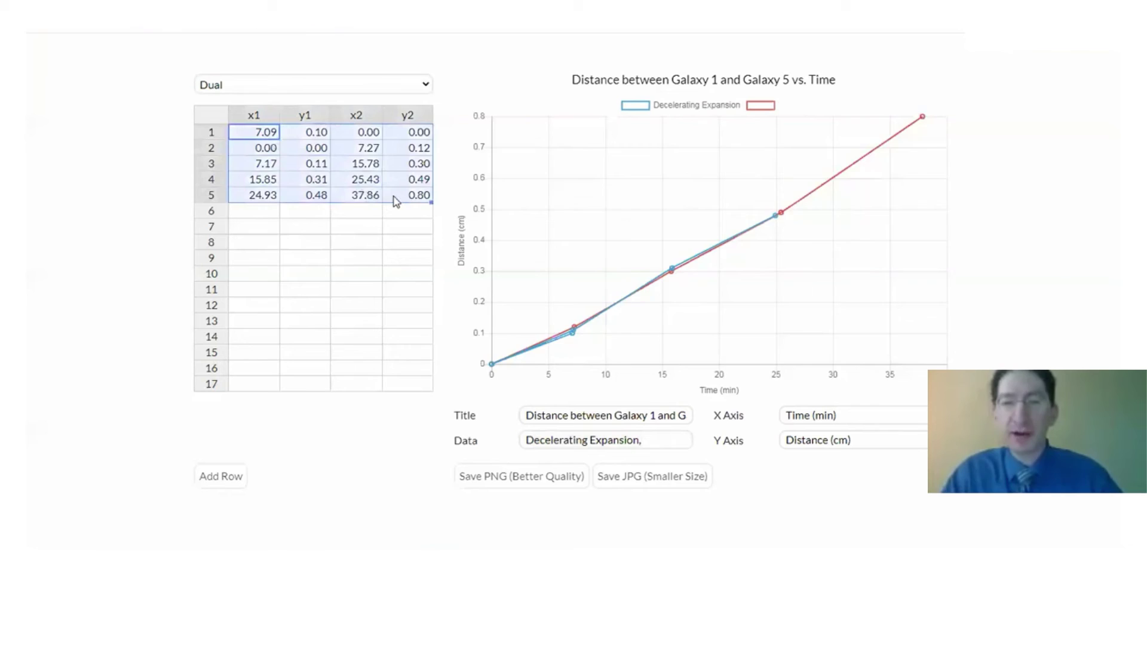
pyautogui.press('Delete')
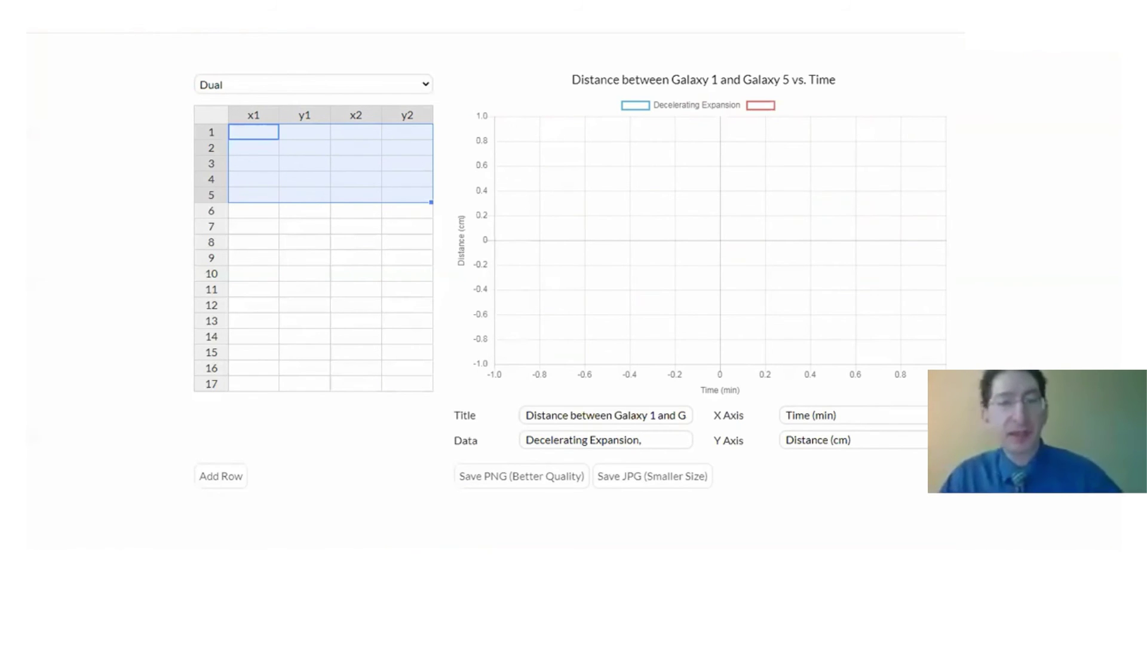
pyautogui.click(245, 135)
pyautogui.write('0.00\t0.00 0.70\t2.85 1.70\t6.75 2.70\t10.50 3.70\t14.10 4.70\t17.55 5.70\t20.85 6.70\t24.00 7.70\t27.00')
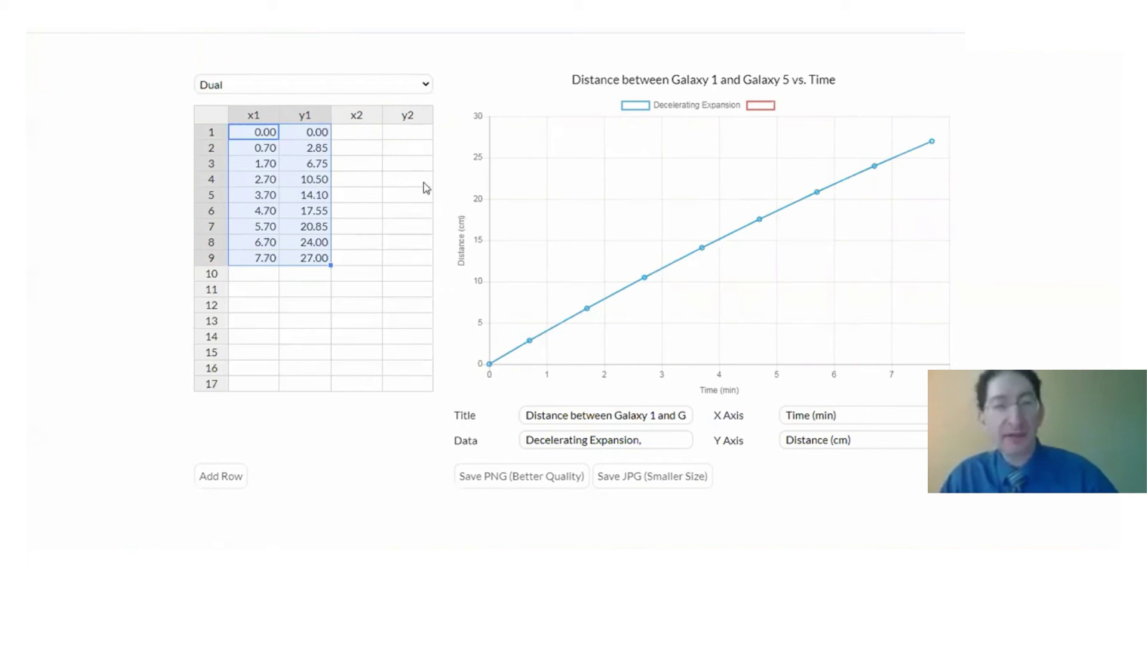
# - Paste ten rows of constant-rate data into x2/y2 and name the series 'Constant Rate of Expansion'
pyautogui.click(370, 140)
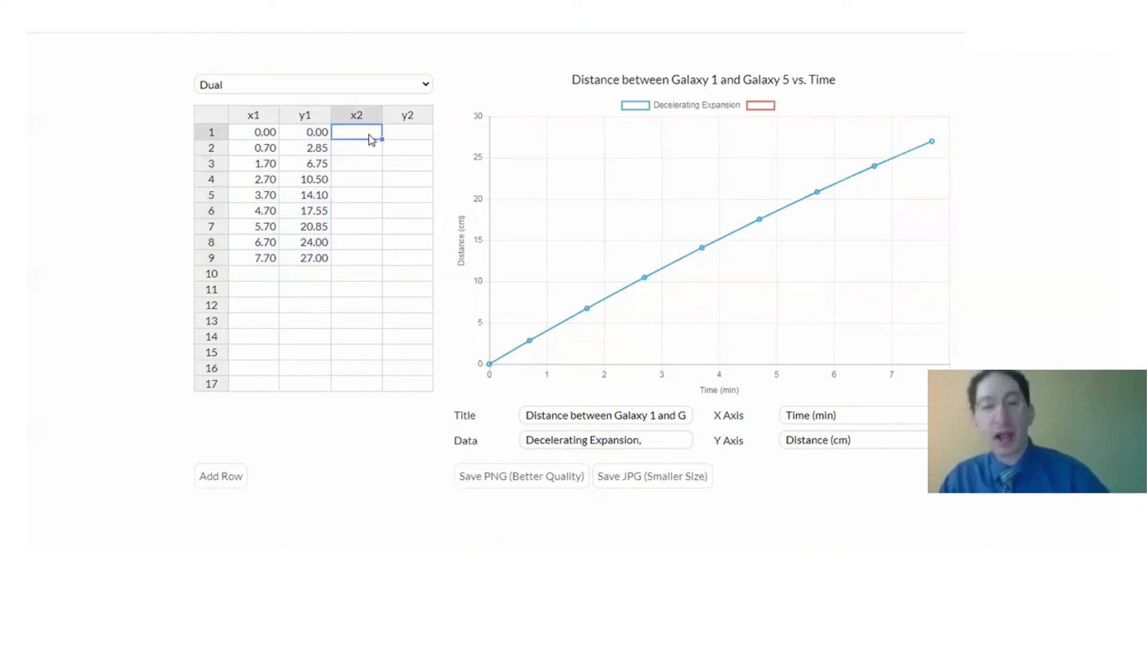
pyautogui.write('0.00\t0.00 1.00\t3.00 2.00\t6.00 3.00\t9.00 4.00\t12.00 5.00\t15.00 6.00\t18.00 7.00\t21.00 8.00\t24.00 9.00\t27.00')
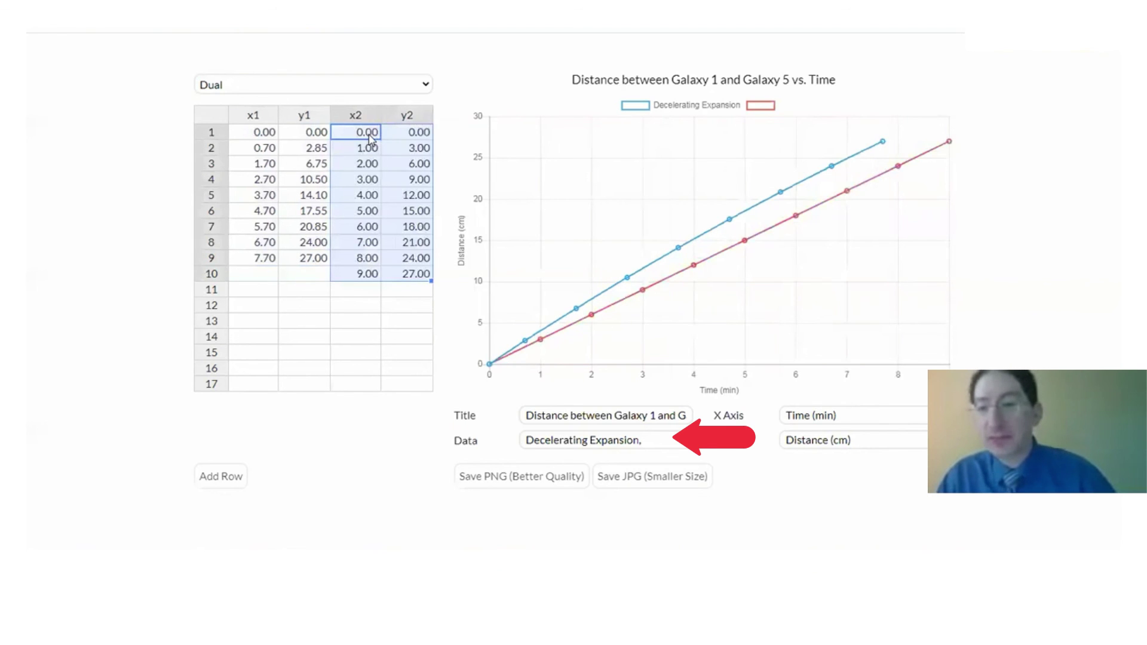
pyautogui.click(660, 442)
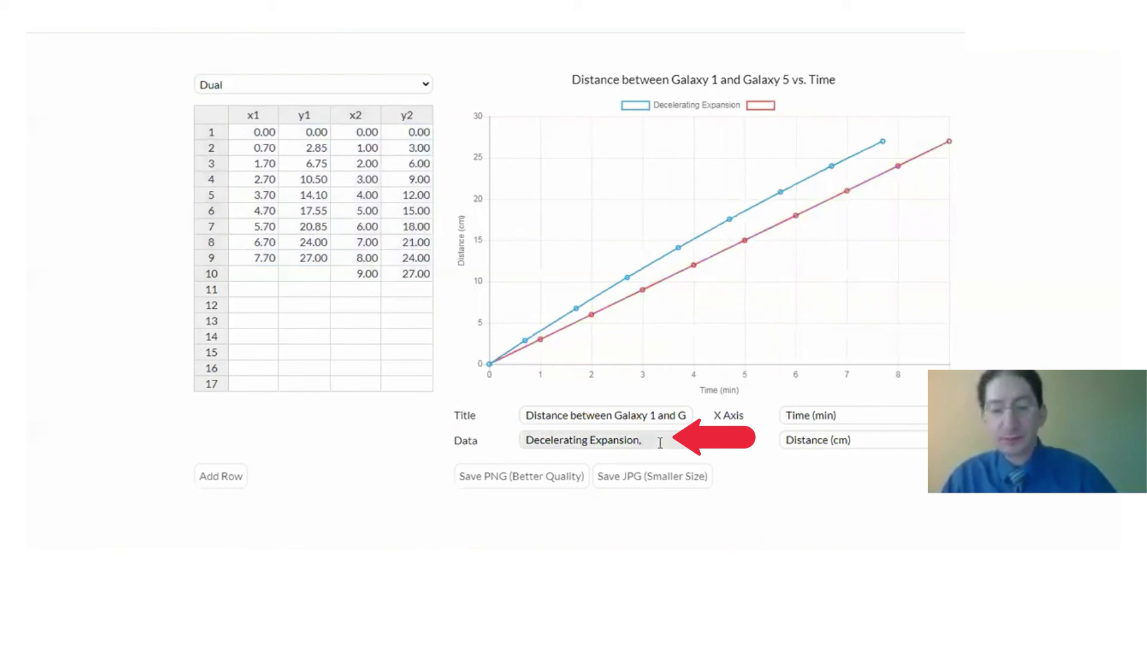
pyautogui.write('Constant')
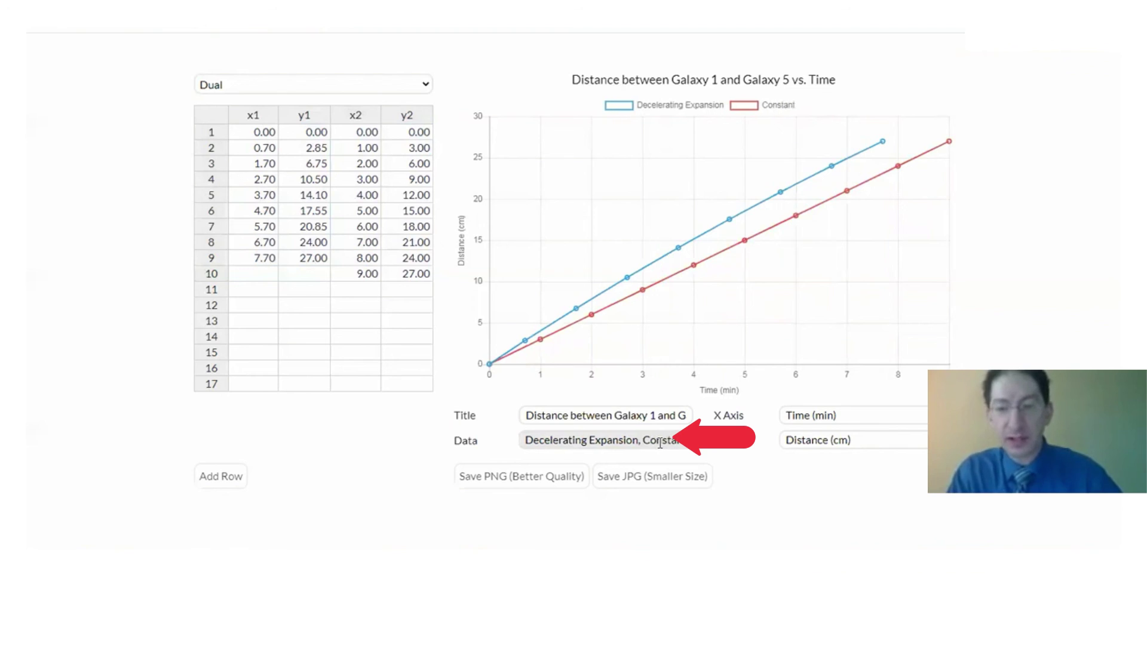
pyautogui.write(' R')
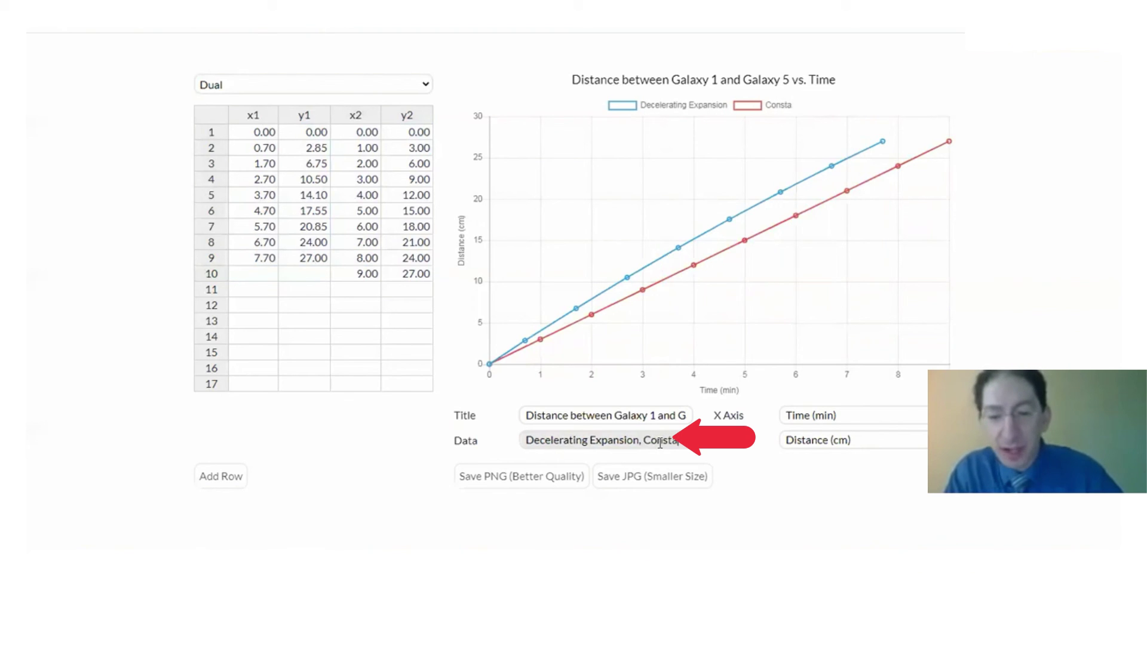
pyautogui.write('ate of Expan')
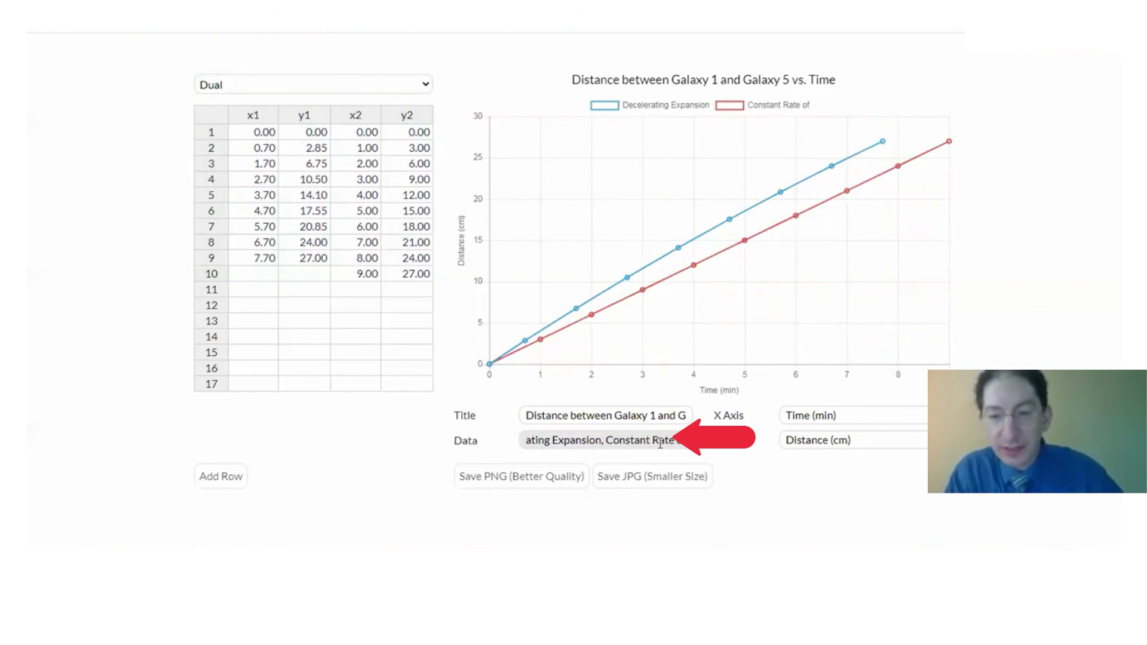
pyautogui.write('sion')
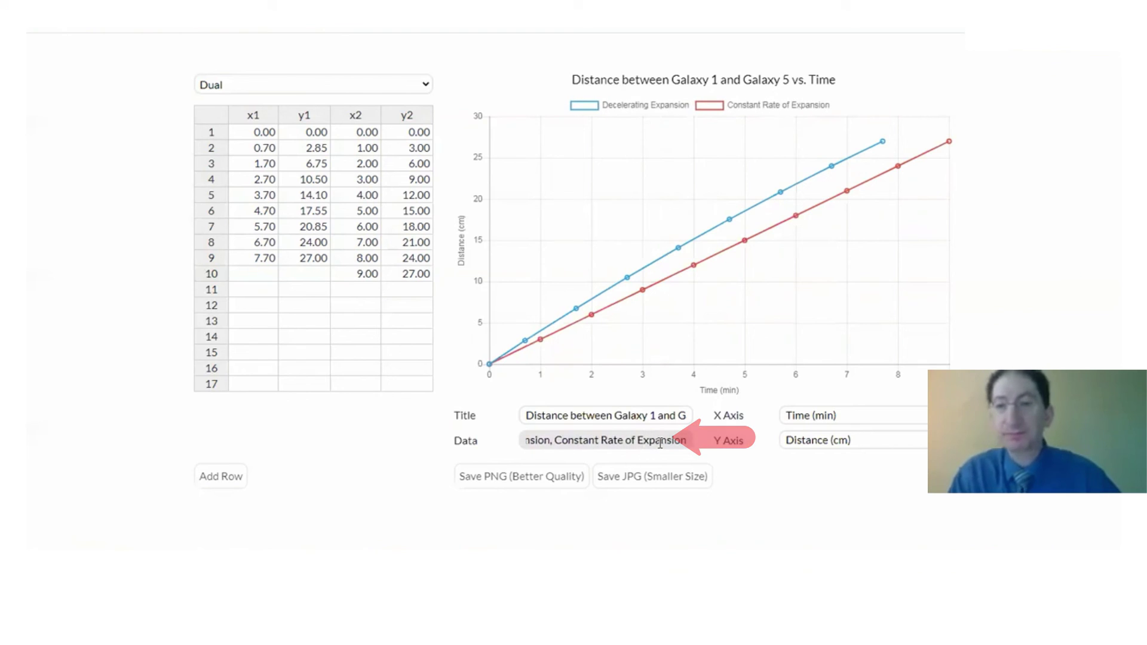